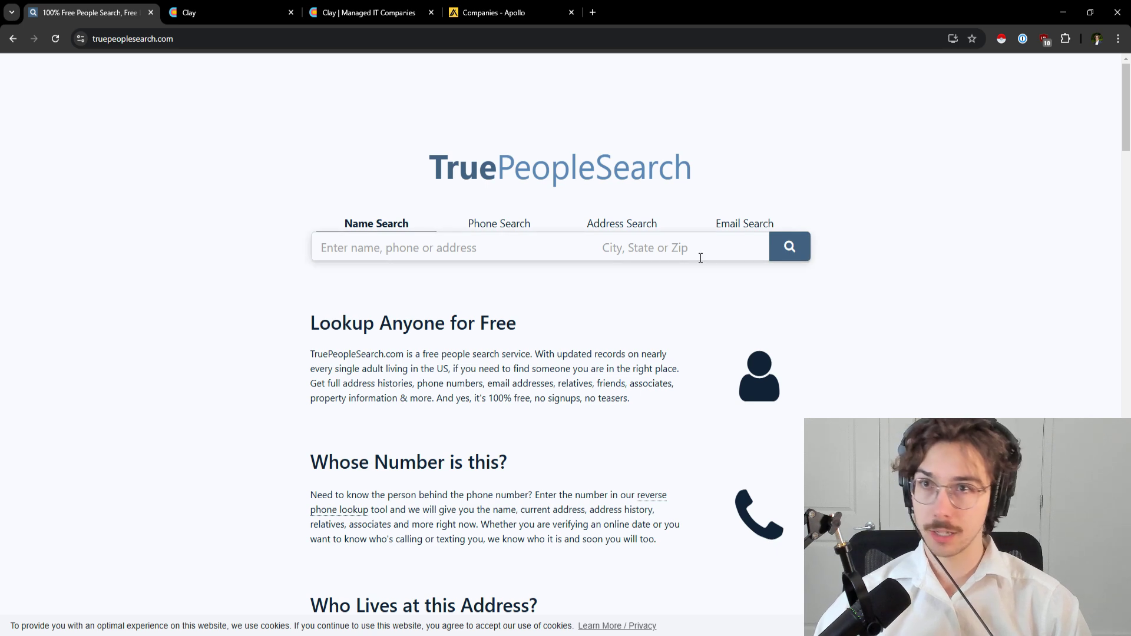
- Run a TruePeopleSearch name search for a sample person in Tampa, FL
click(370, 255)
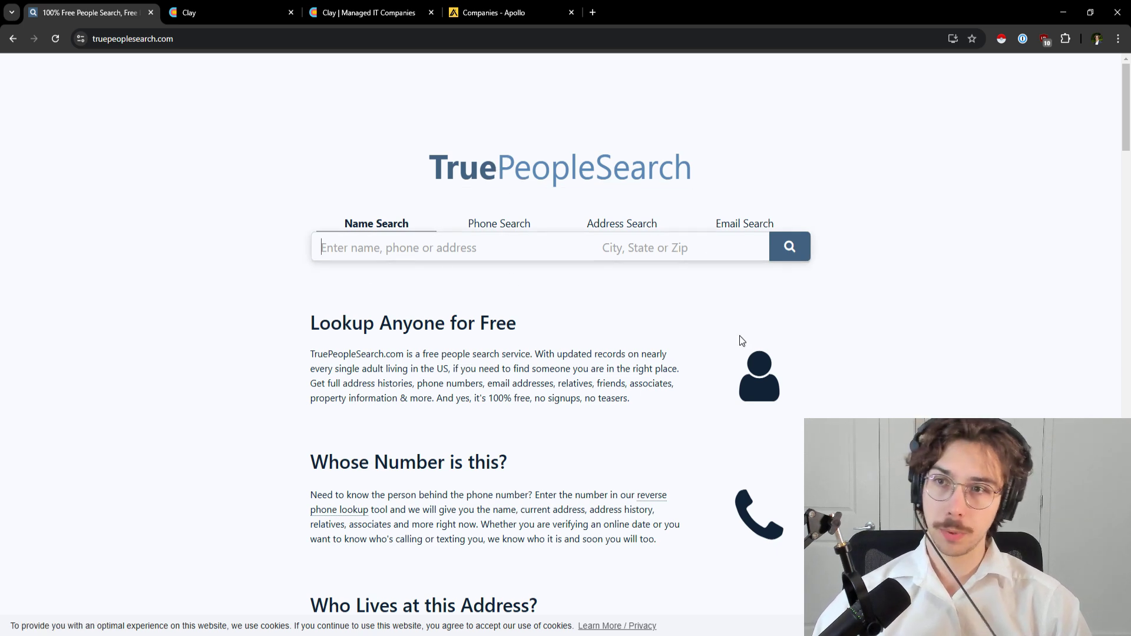
text(John Smith)
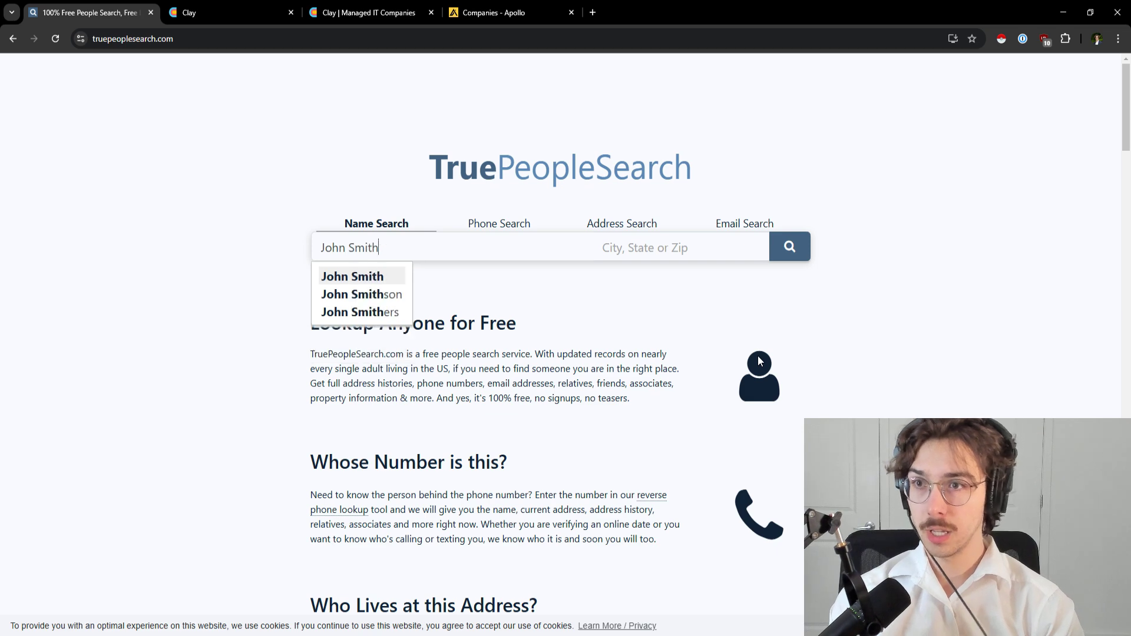
key(Tab)
text(Tampa)
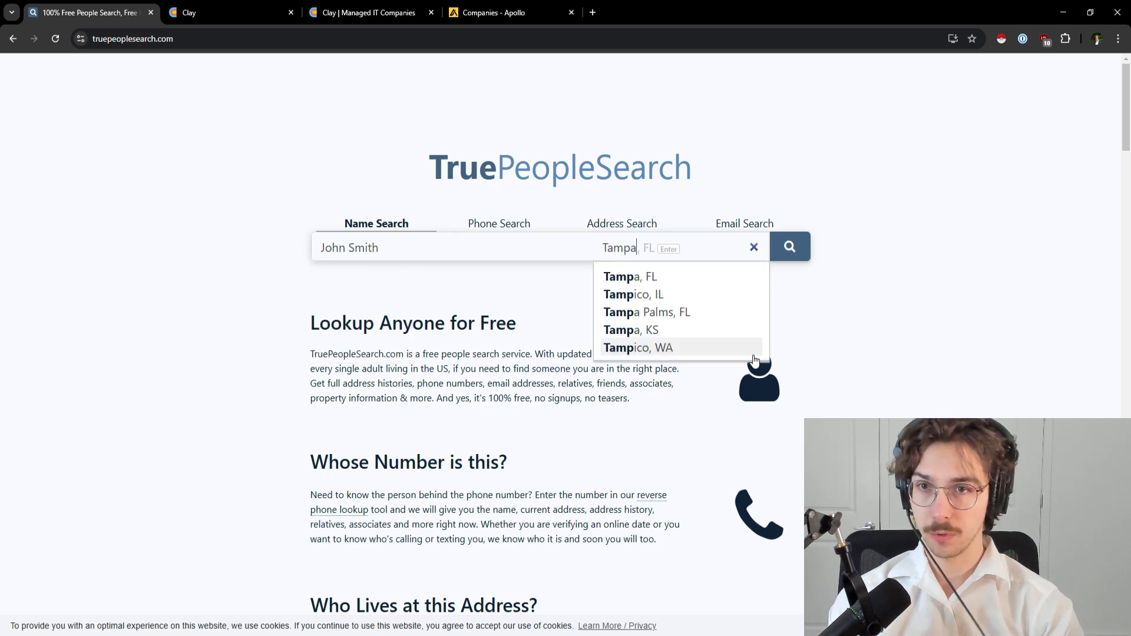
click(681, 282)
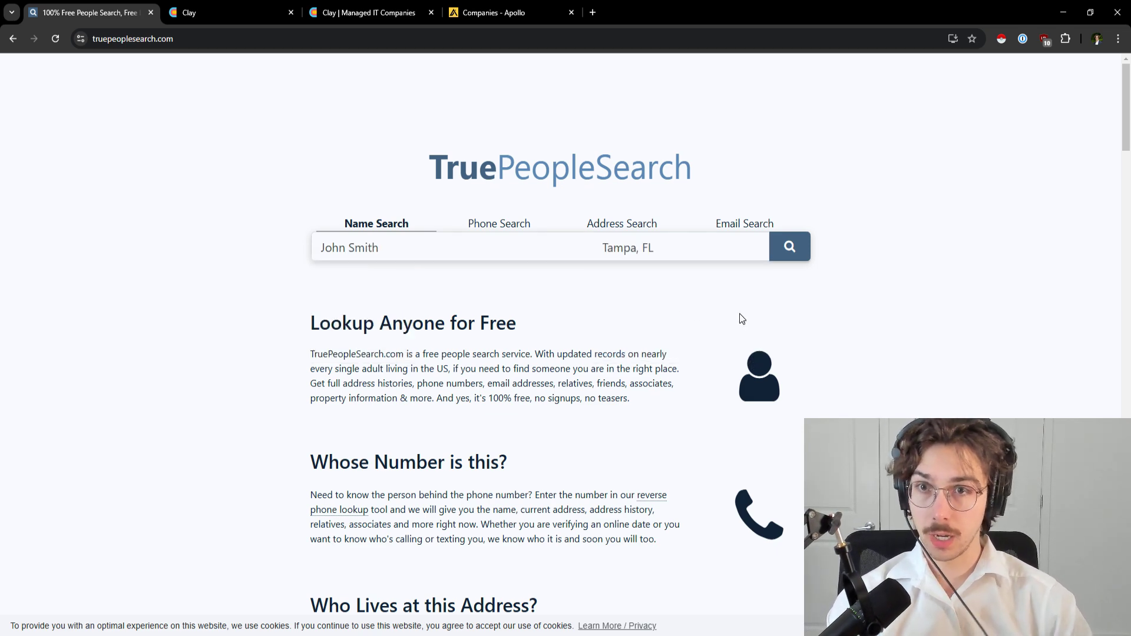
click(790, 248)
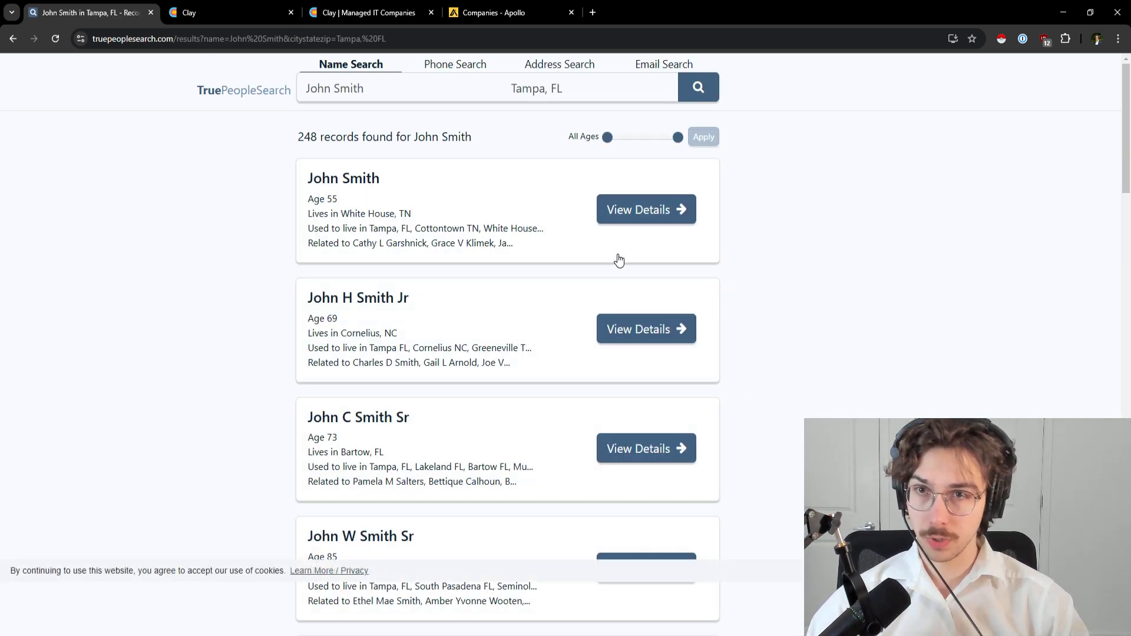
- Open the details of the first search result and look through the record, including its phone numbers
click(635, 225)
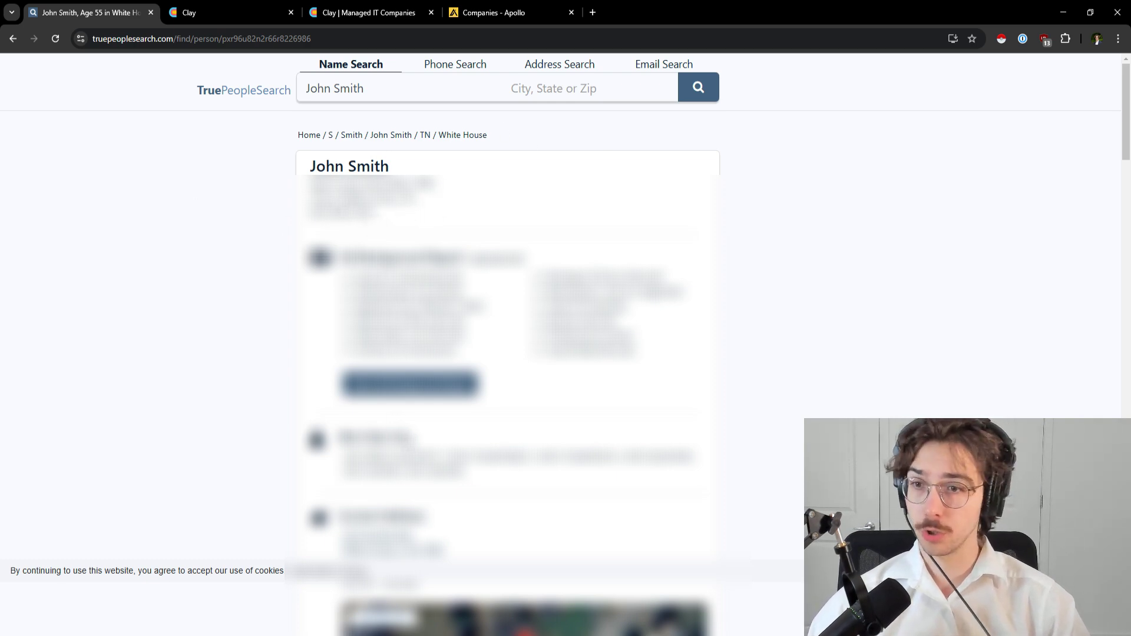
scroll(441, 442, down, 8)
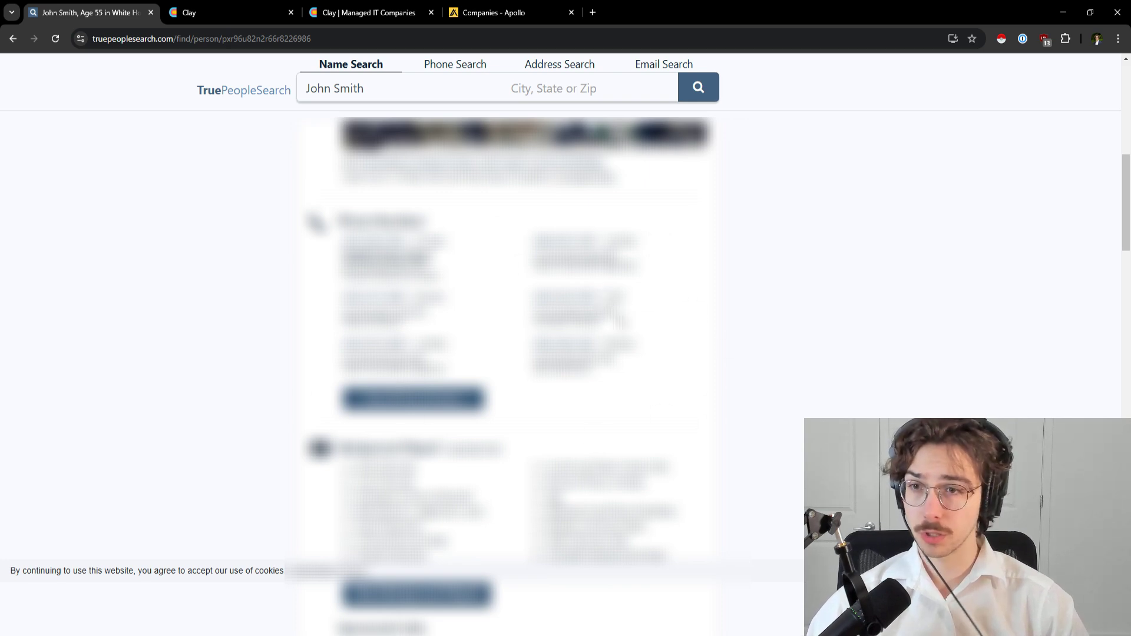
scroll(586, 333, up, 8)
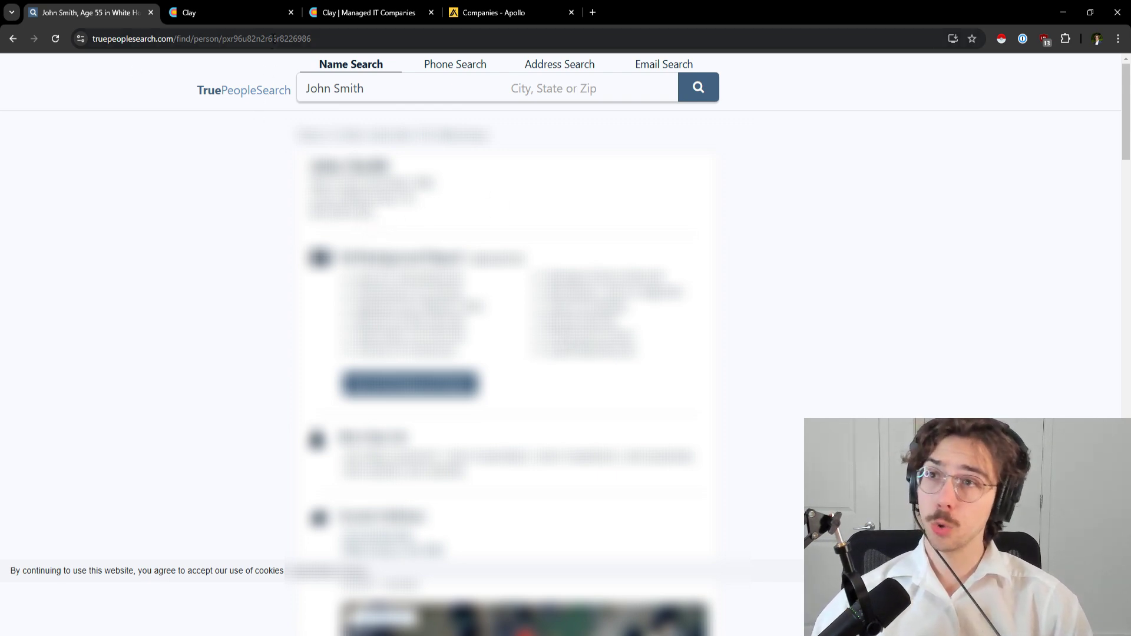
- Open the clay.com website in a new browser tab and return to the Clay workspace home
click(247, 7)
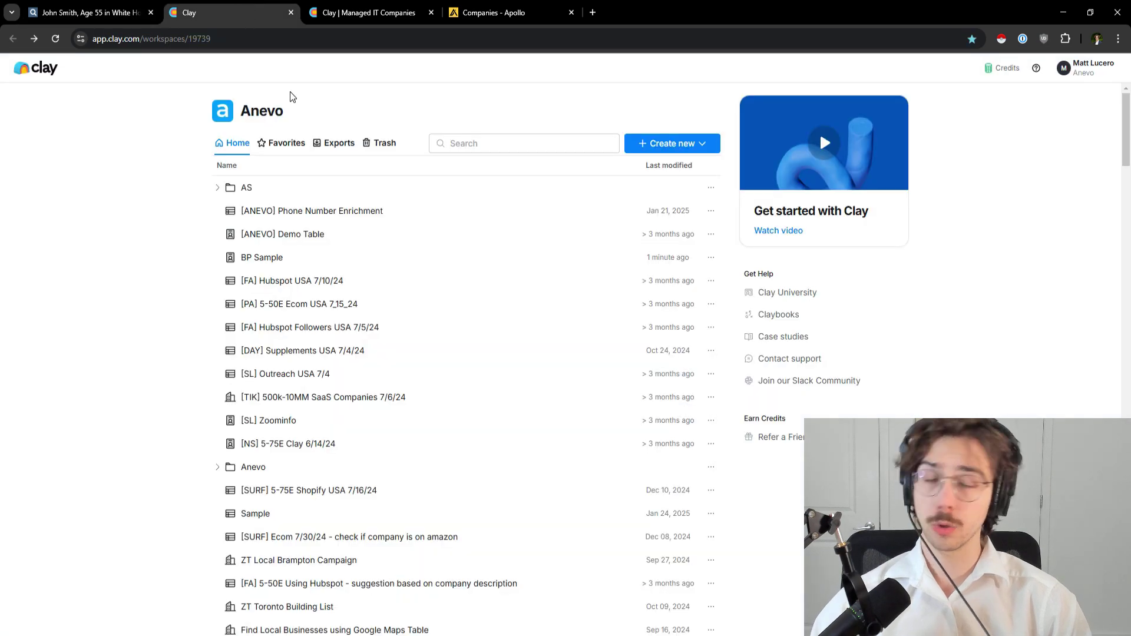
click(593, 12)
text(clay.)
key(Return)
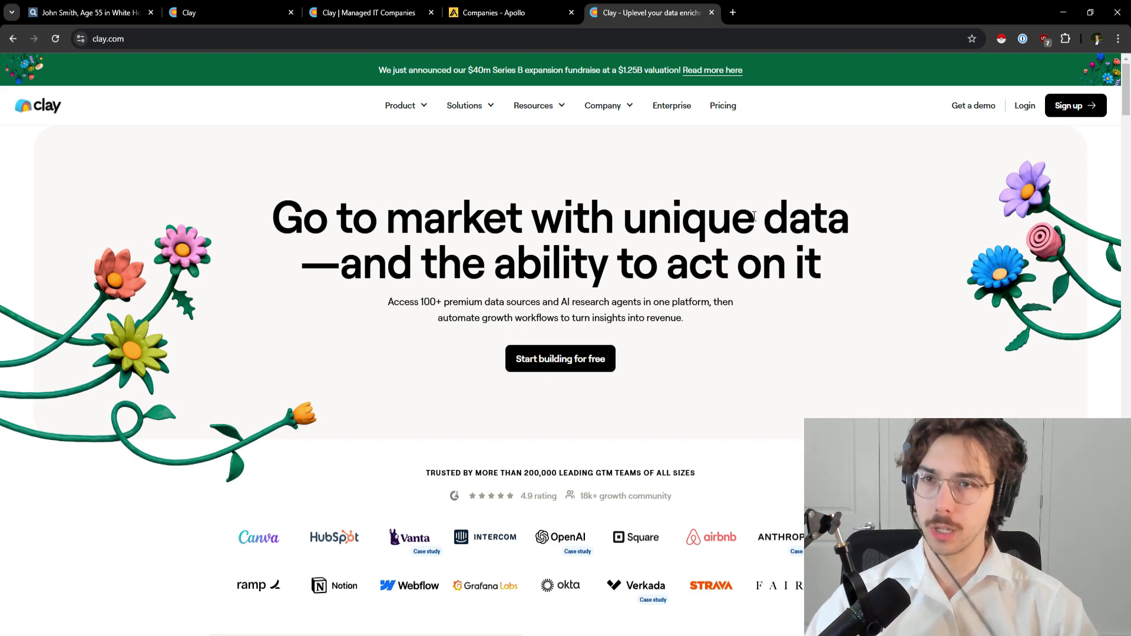
click(223, 9)
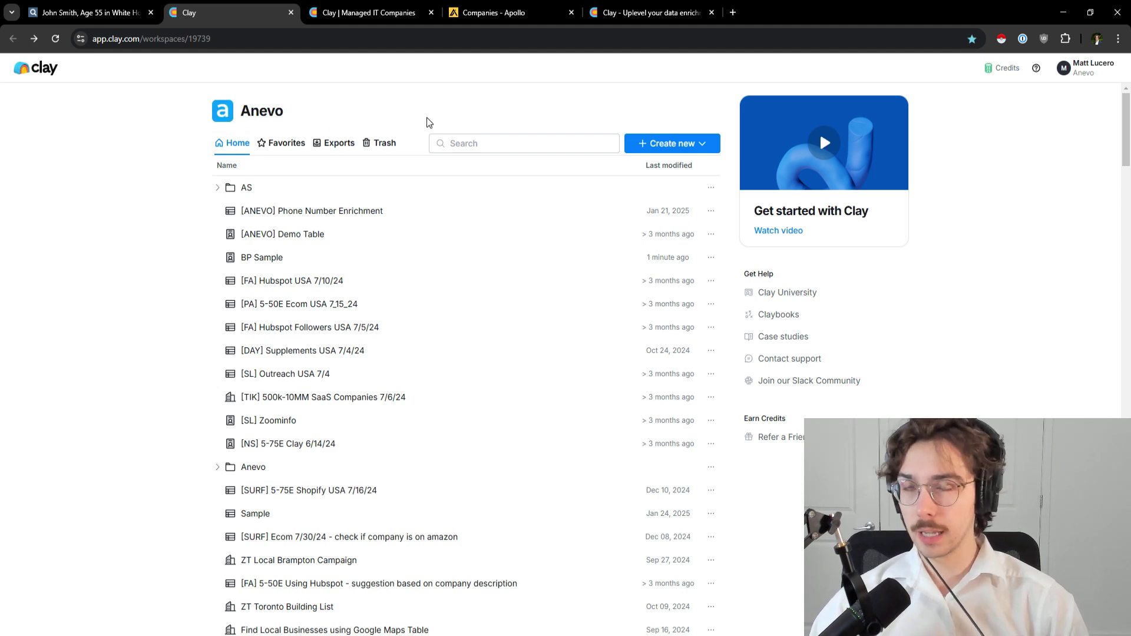
- Switch to Apollo, look over the filtered saved companies, and open the people search with the same filters
key(ctrl+4)
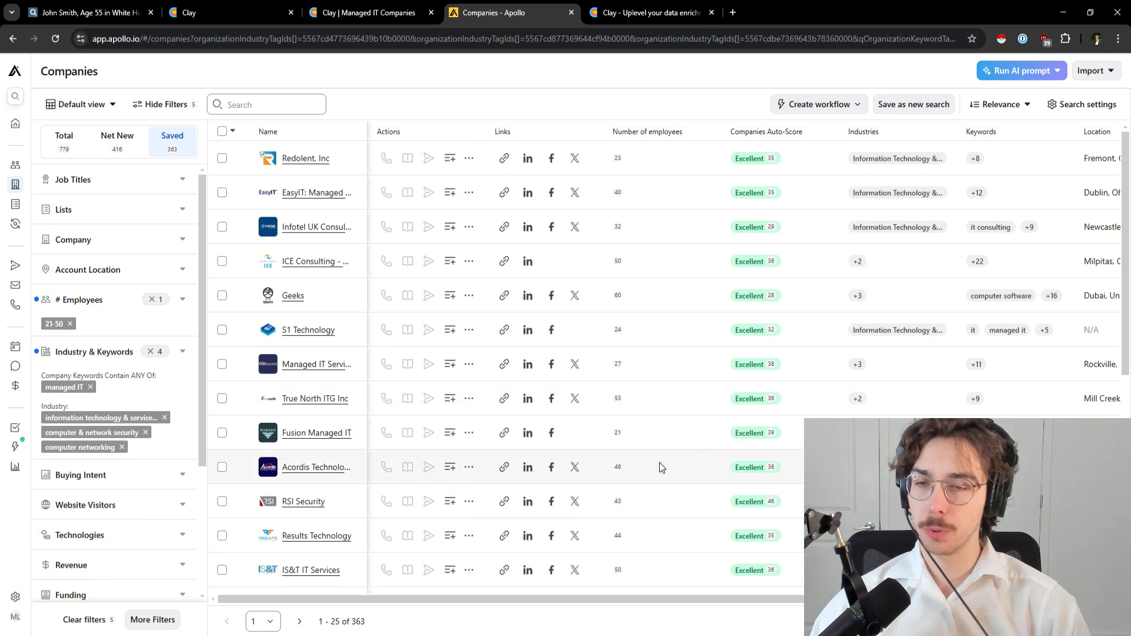
drag(607, 601, 320, 557)
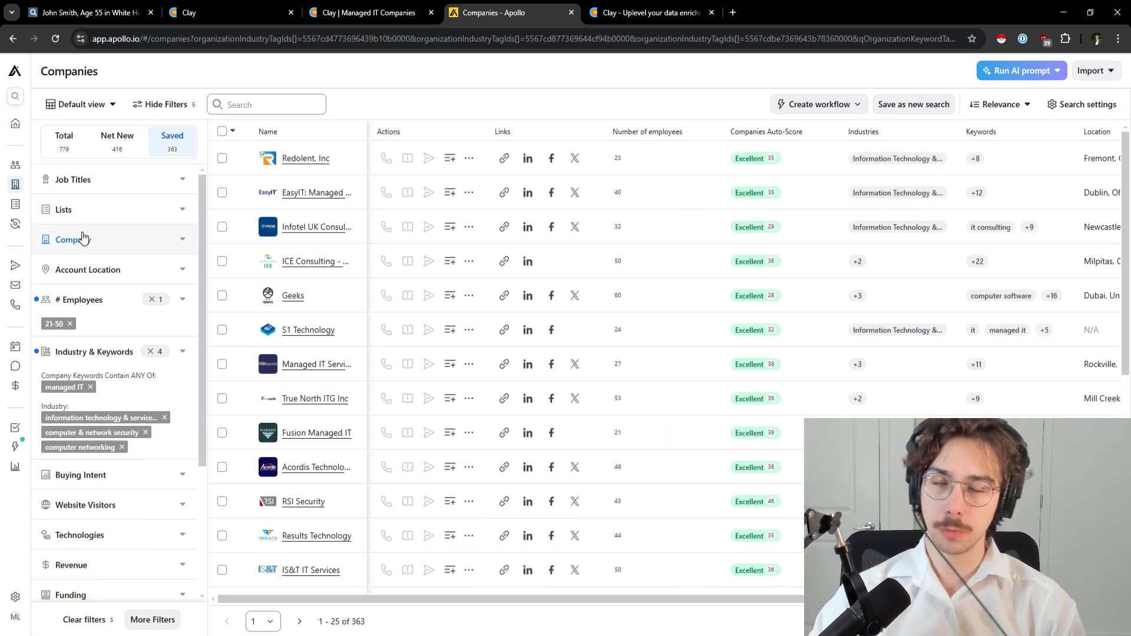
click(48, 169)
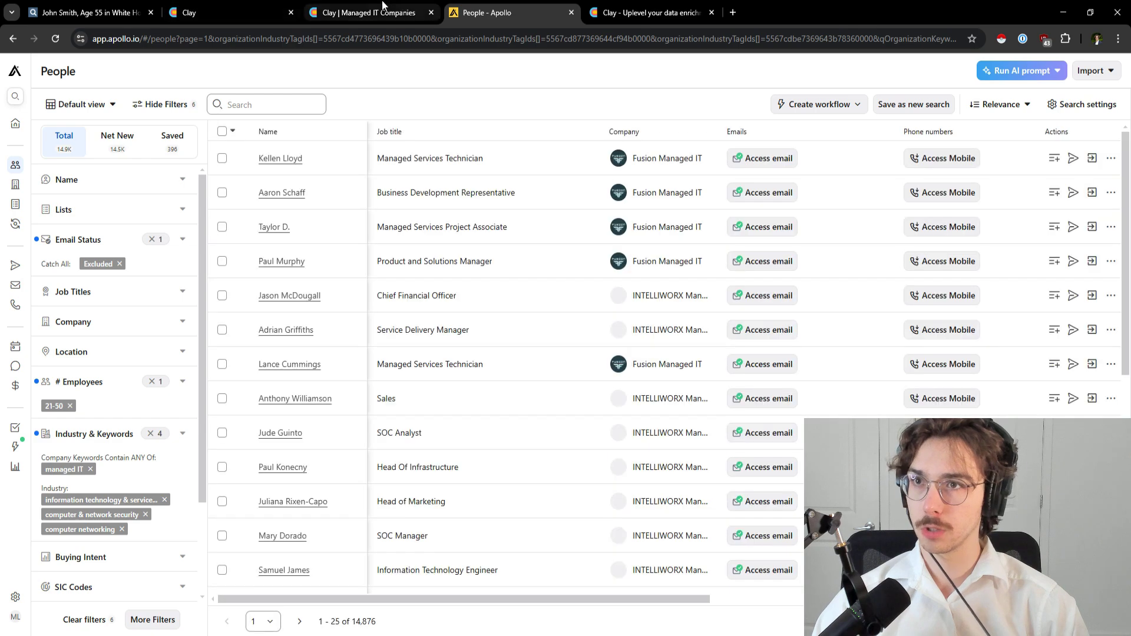
- Switch to the Managed IT Companies table in Clay and review its columns from First Name through Country
click(369, 12)
drag(536, 599, 150, 598)
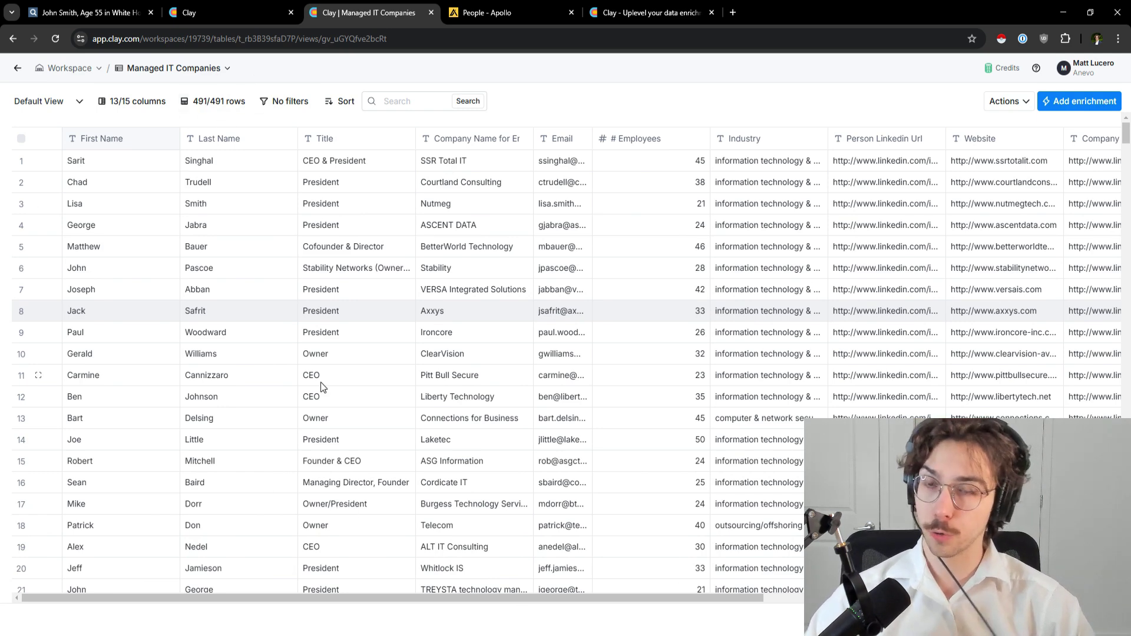
drag(471, 601, 272, 536)
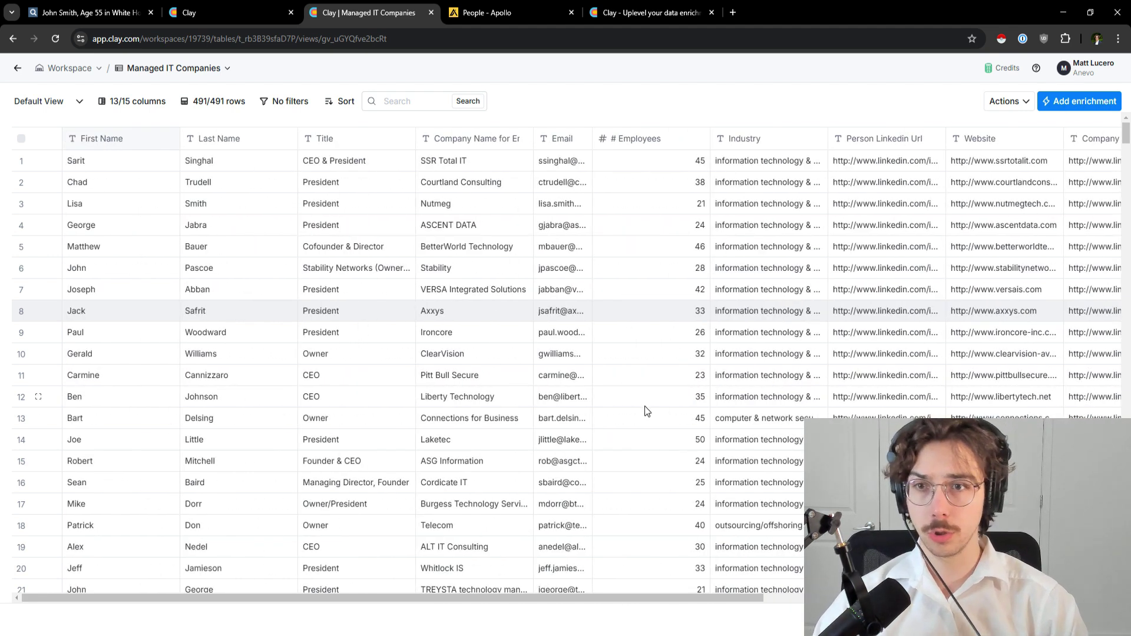
drag(602, 599, 868, 599)
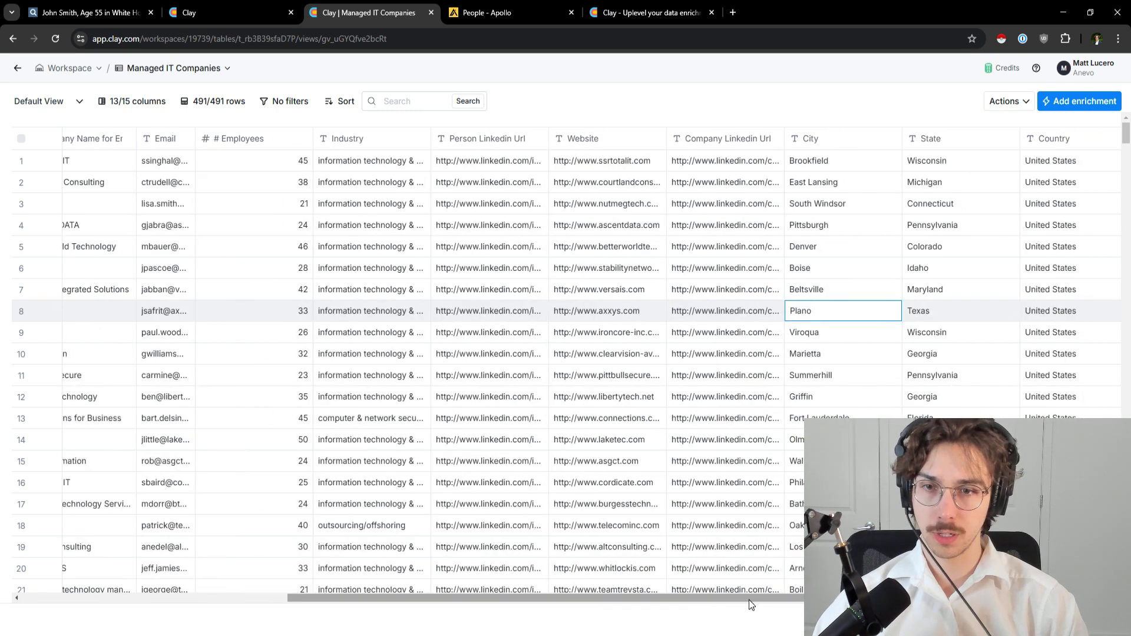
drag(749, 600, 830, 600)
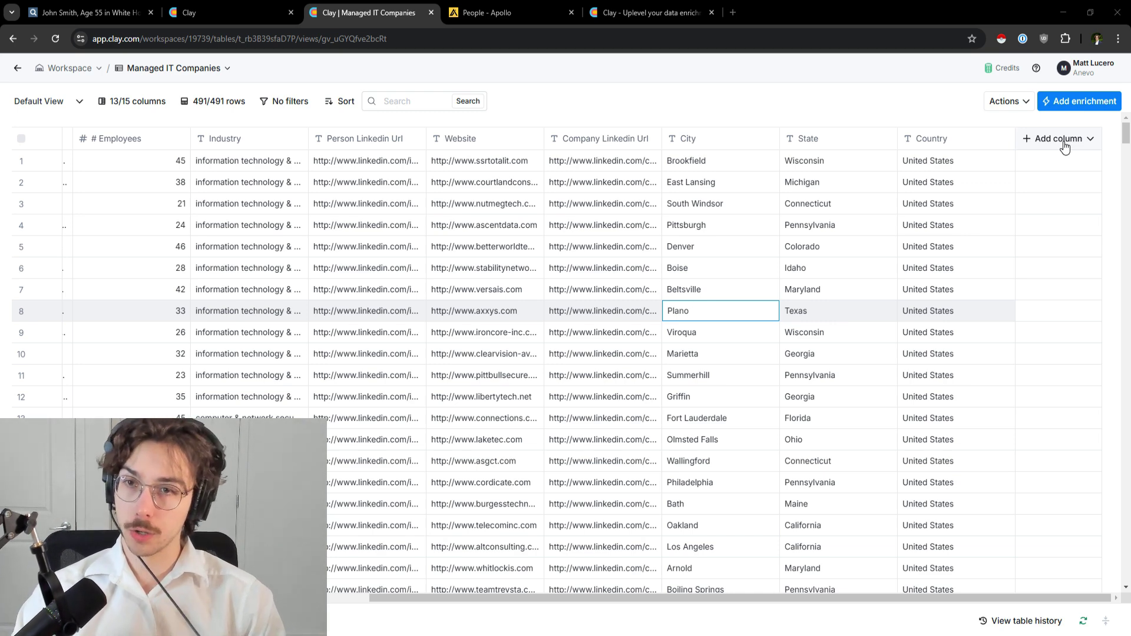
- Search the enrichments for "lead magic" and open LeadMagic's Find Mobile Number setup for the table
click(1077, 104)
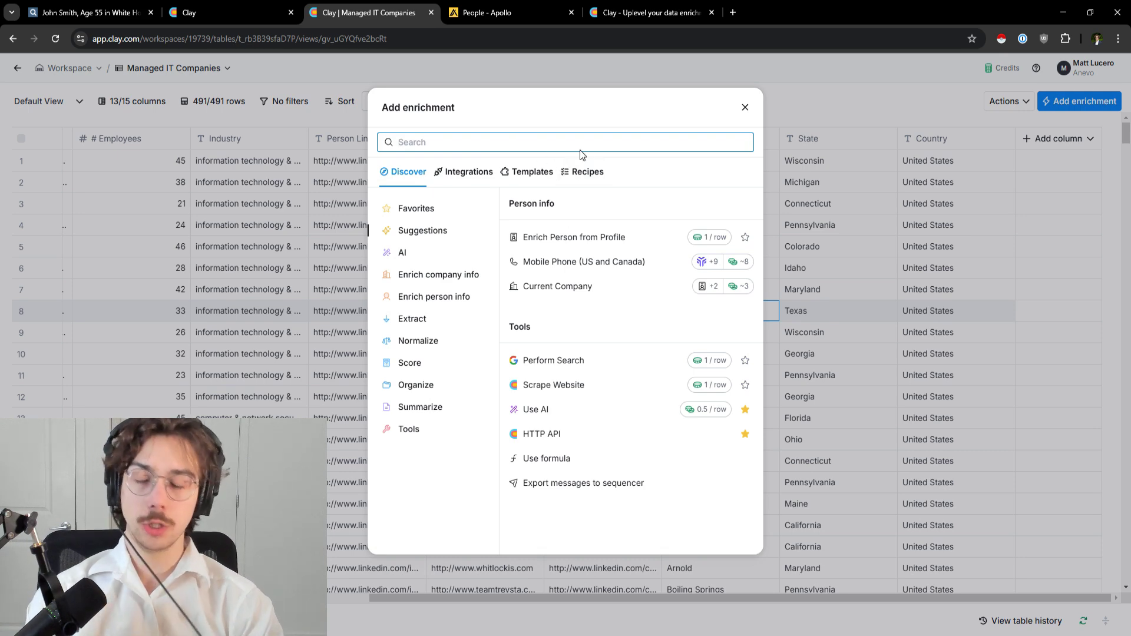
text(lead ma)
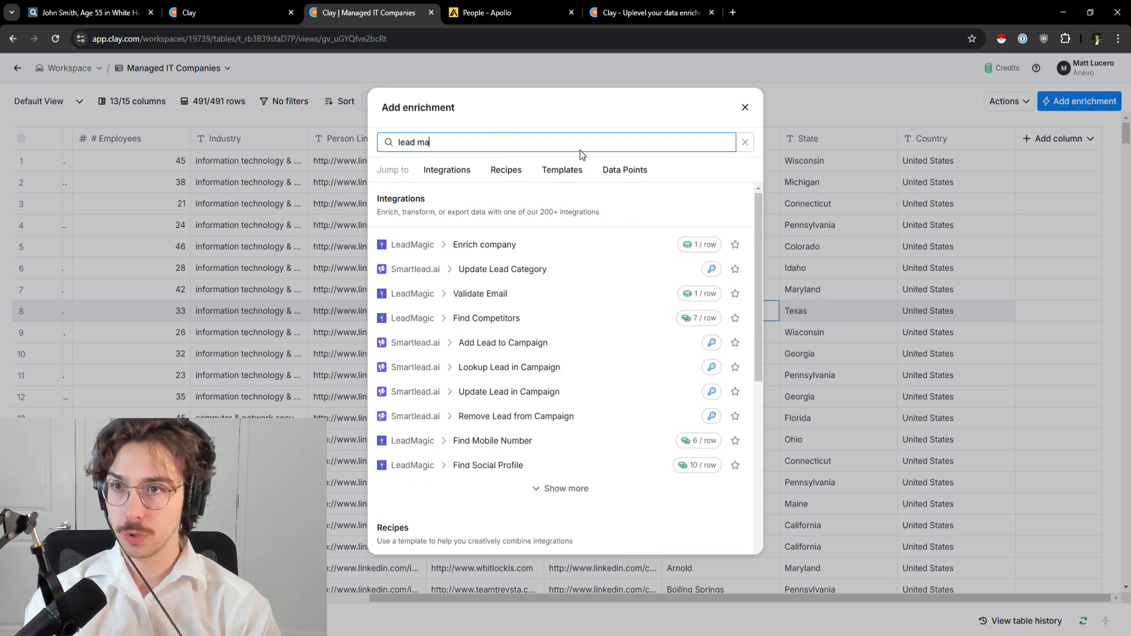
text(gic)
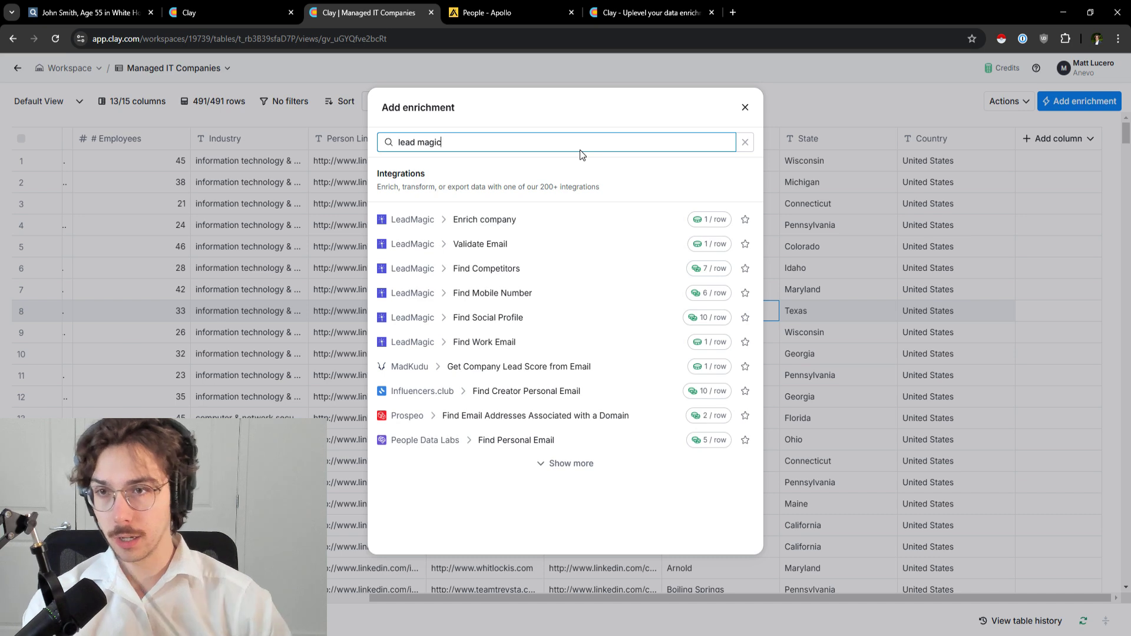
click(550, 302)
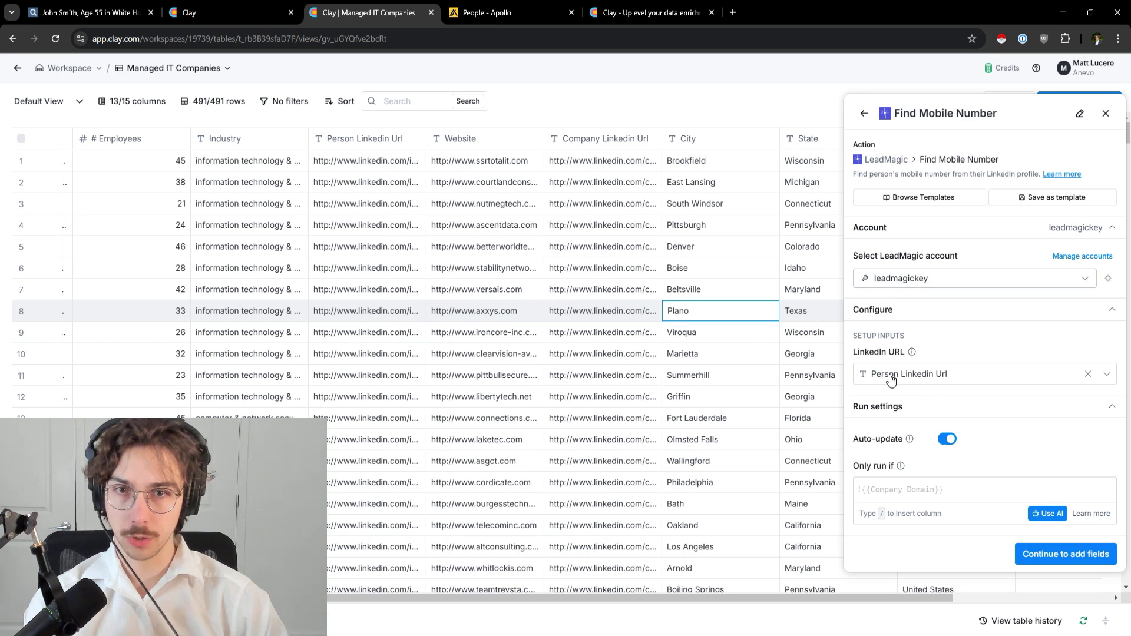
- Check the Person Linkedin Url values mapped to the LinkedIn URL input, and review the table's columns and the Apollo people list
mouse_move(892, 377)
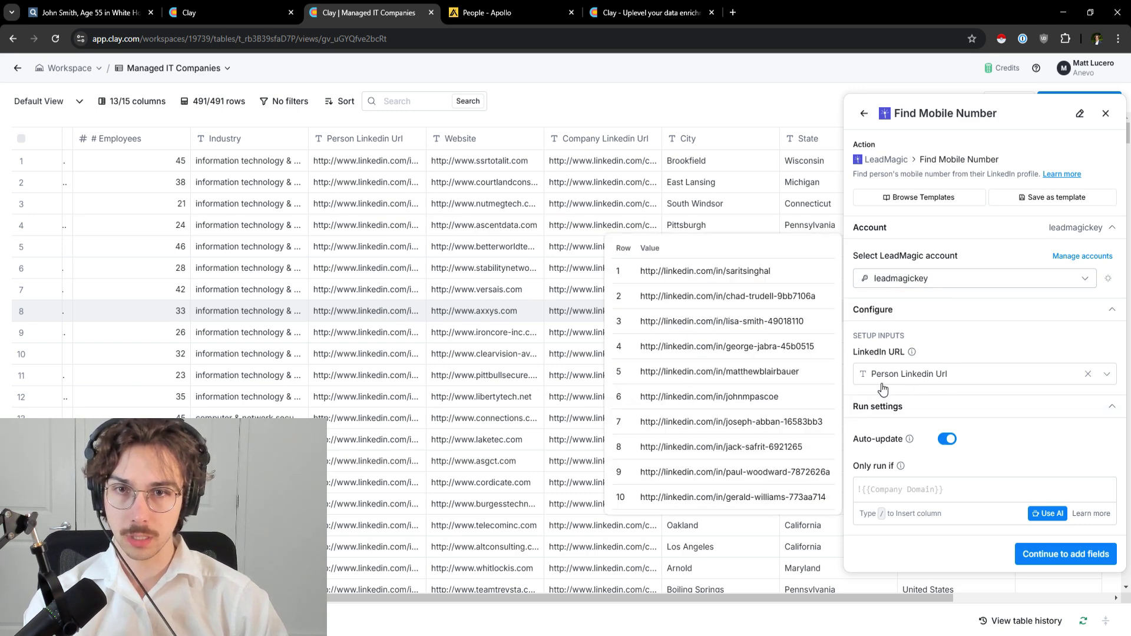
drag(659, 594, 520, 594)
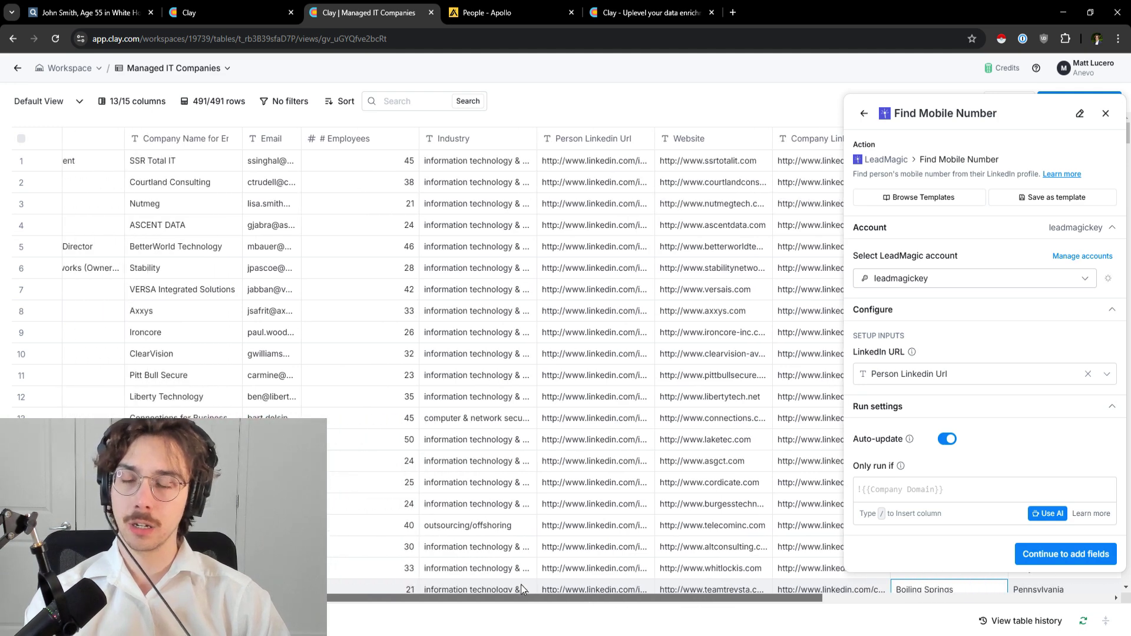
click(489, 13)
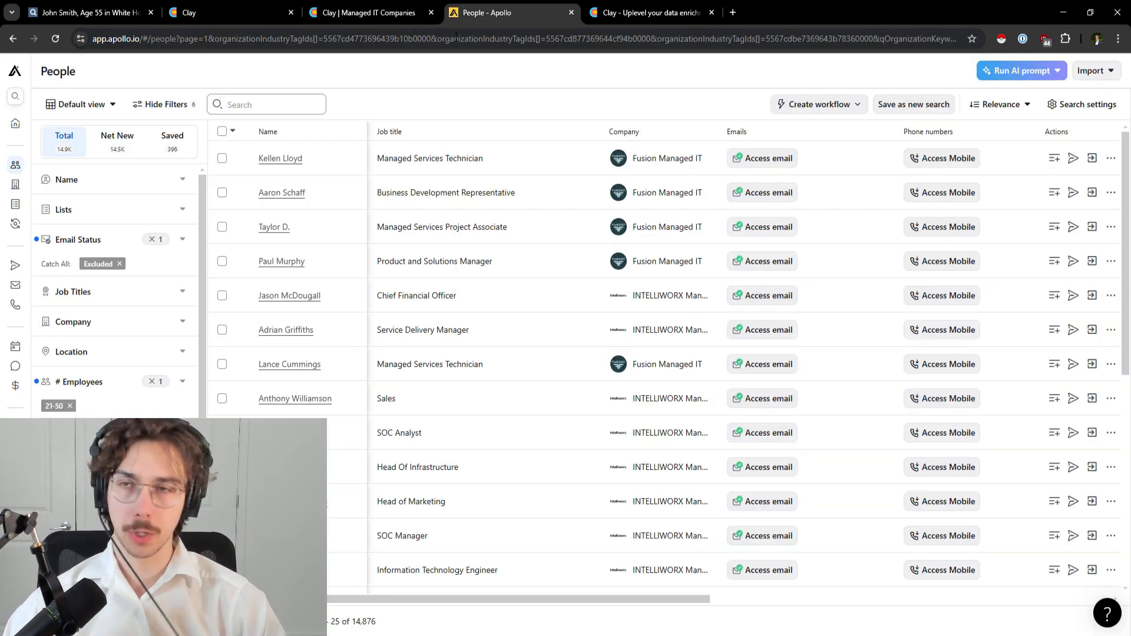
click(366, 7)
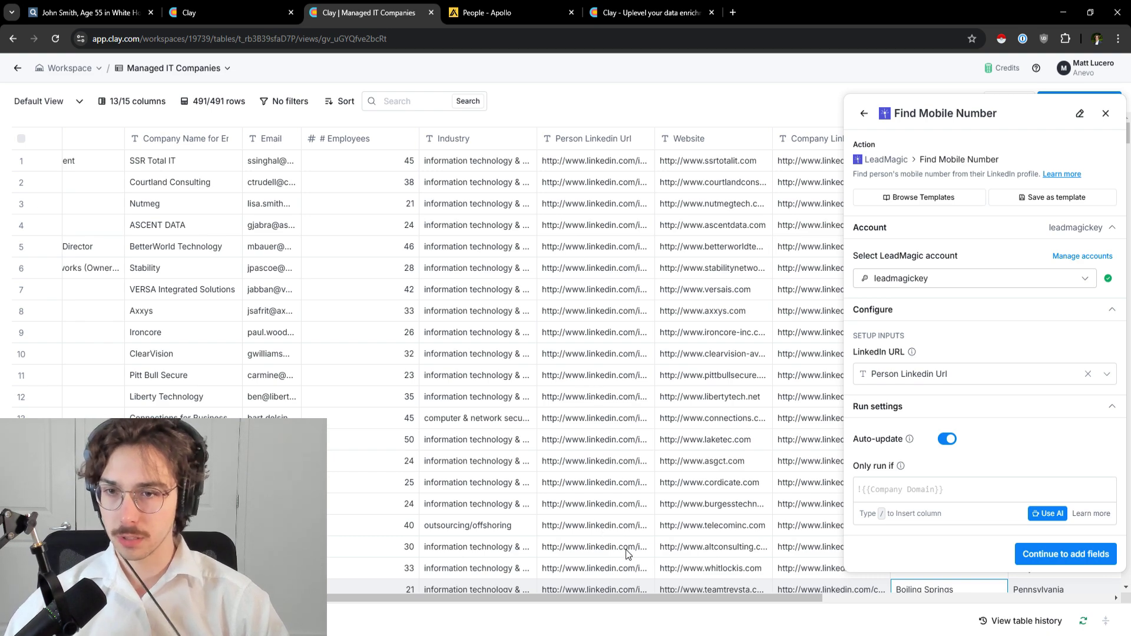
drag(614, 598, 547, 612)
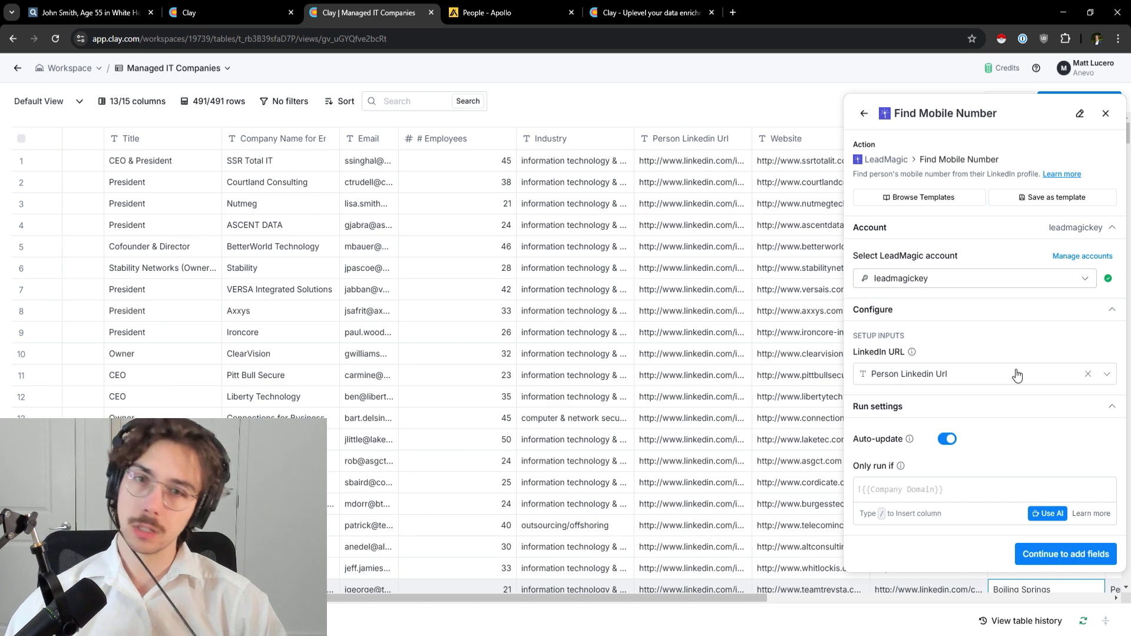
scroll(747, 599, right, 5)
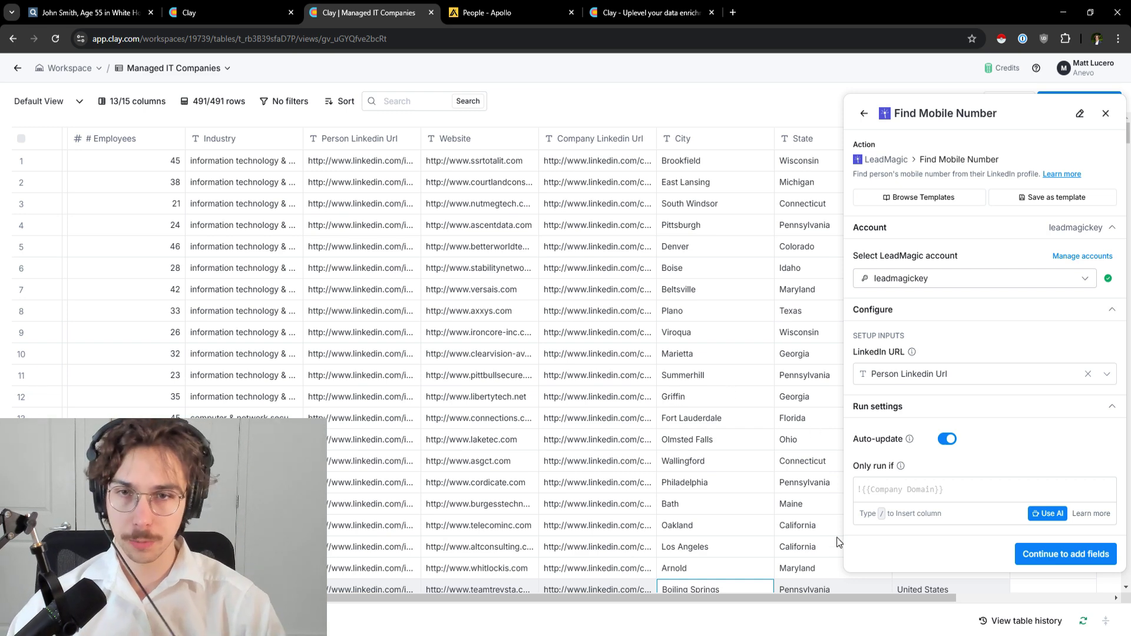
drag(823, 597, 977, 588)
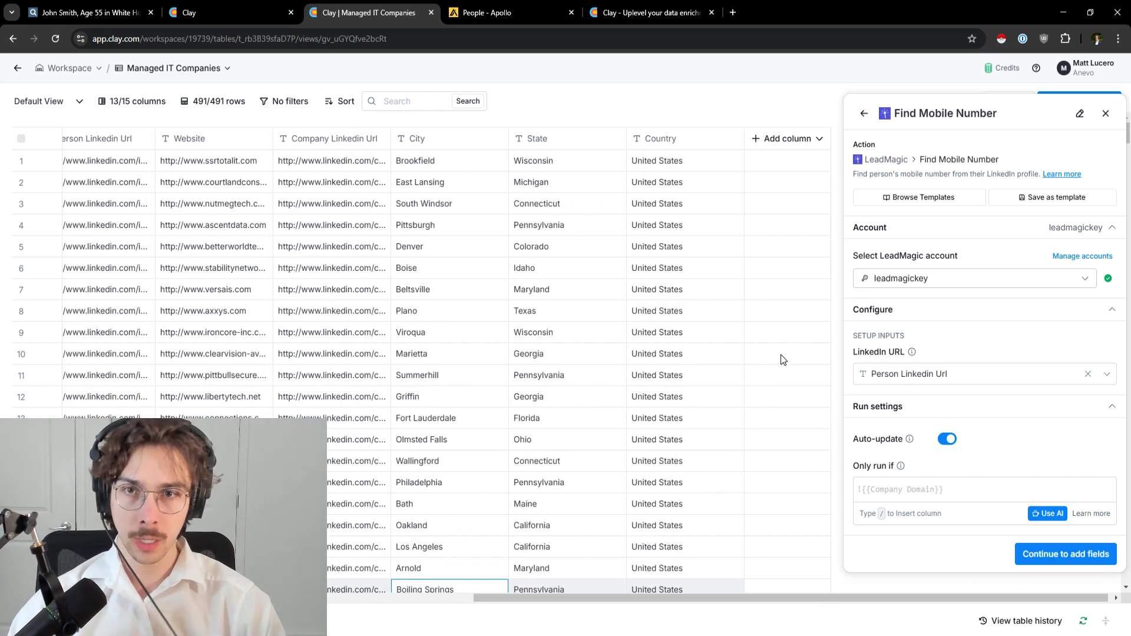
- Show the LeadMagic account choices, check the Starter plan's monthly price on Clay's pricing page, and return to the Managed IT Companies table
click(901, 285)
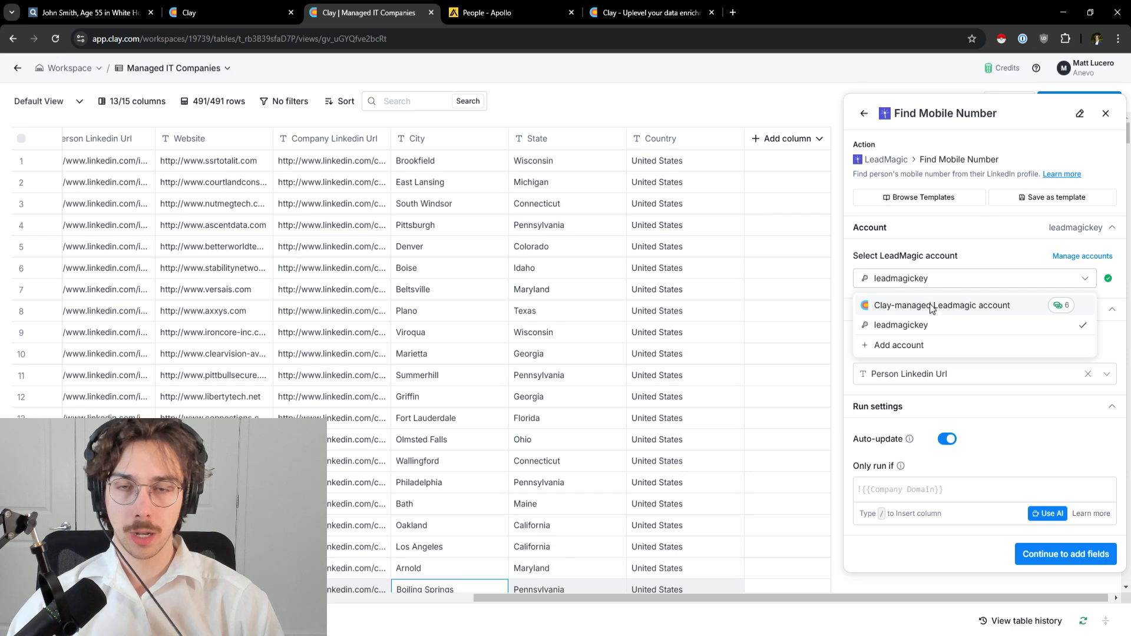
click(648, 12)
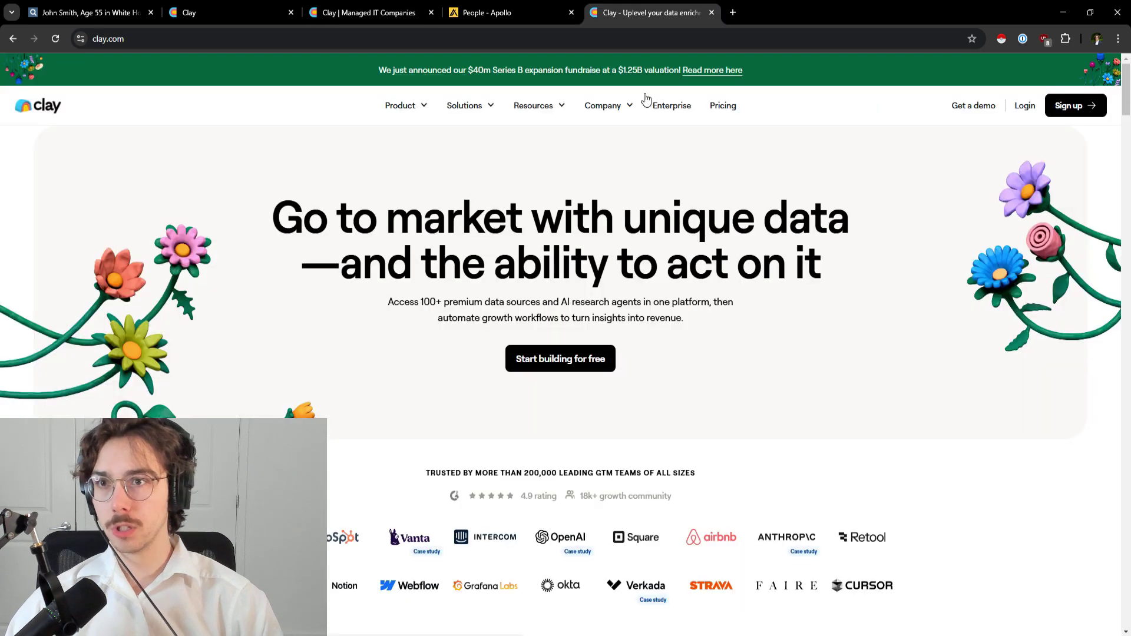
click(720, 107)
scroll(683, 235, down, 6)
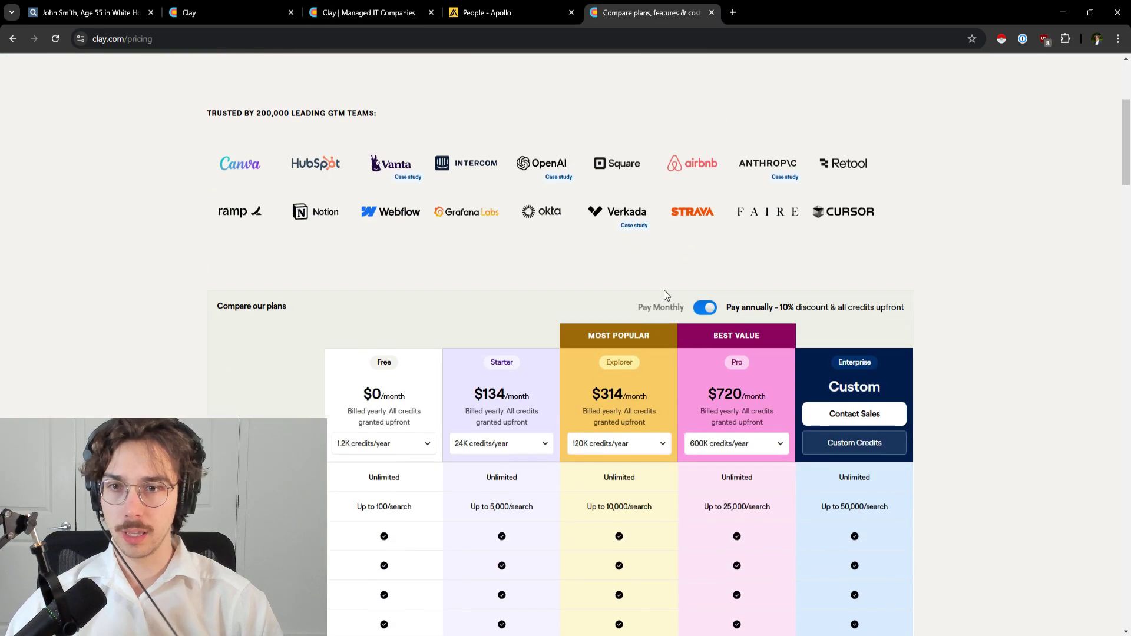
click(710, 185)
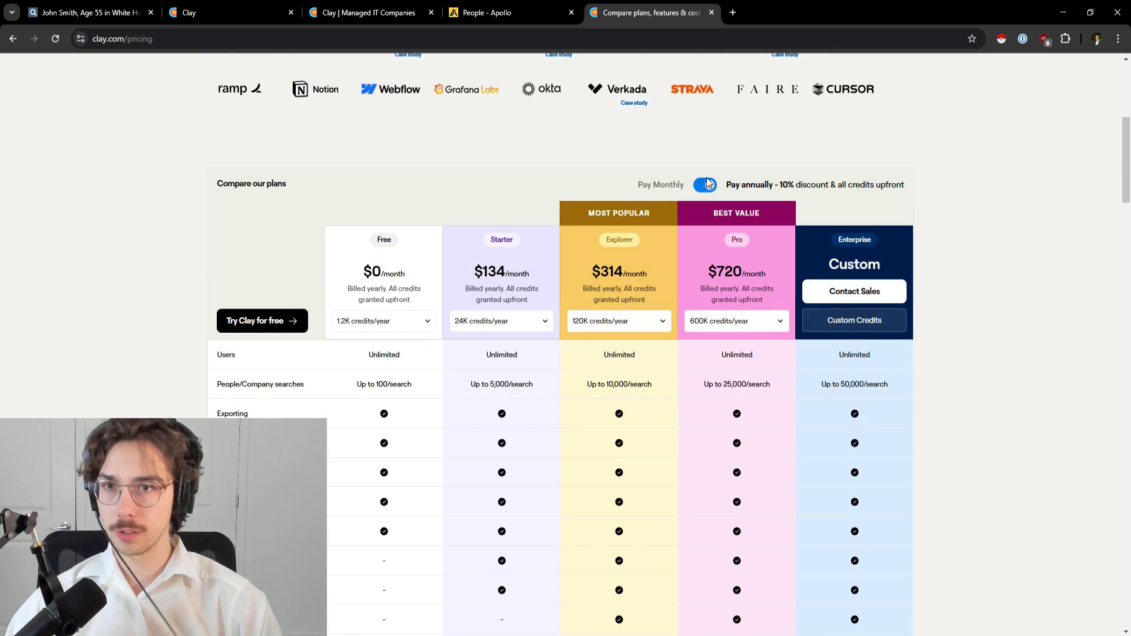
double_click(481, 274)
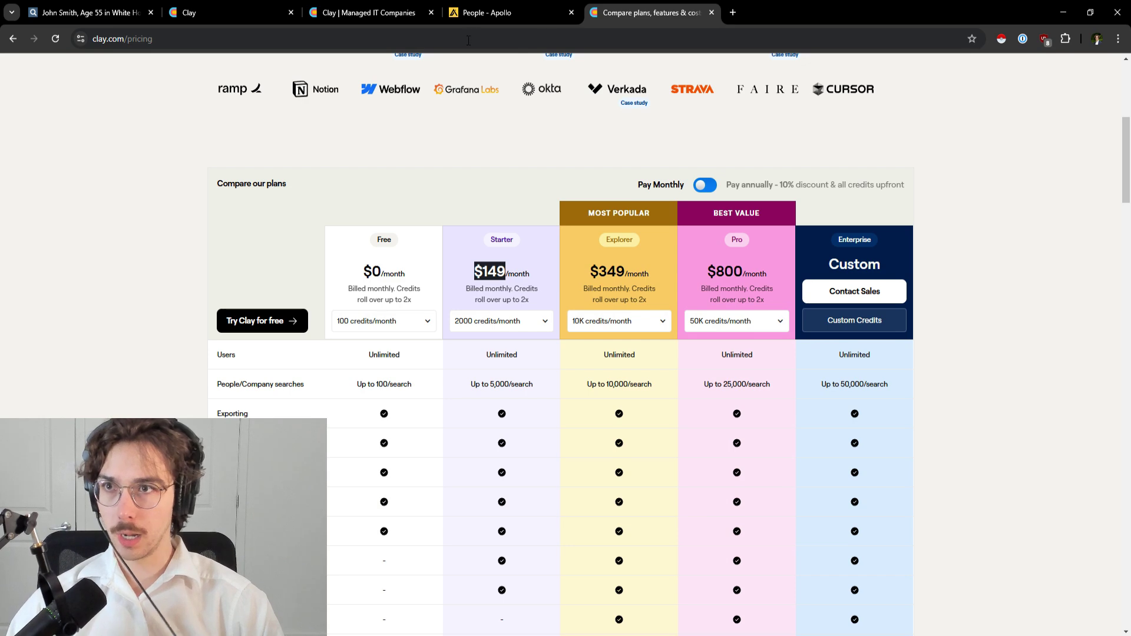
click(270, 10)
click(365, 13)
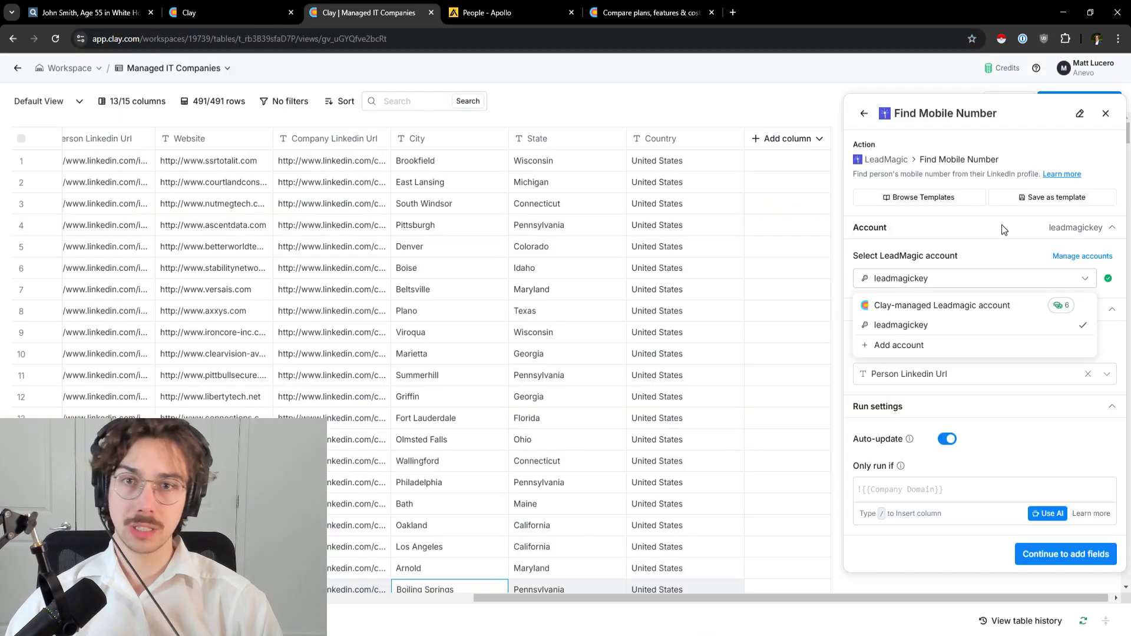
- Open LeadMagic's website in a new tab, check its credit-based subscription pricing, and return to the Managed IT Companies table
click(738, 9)
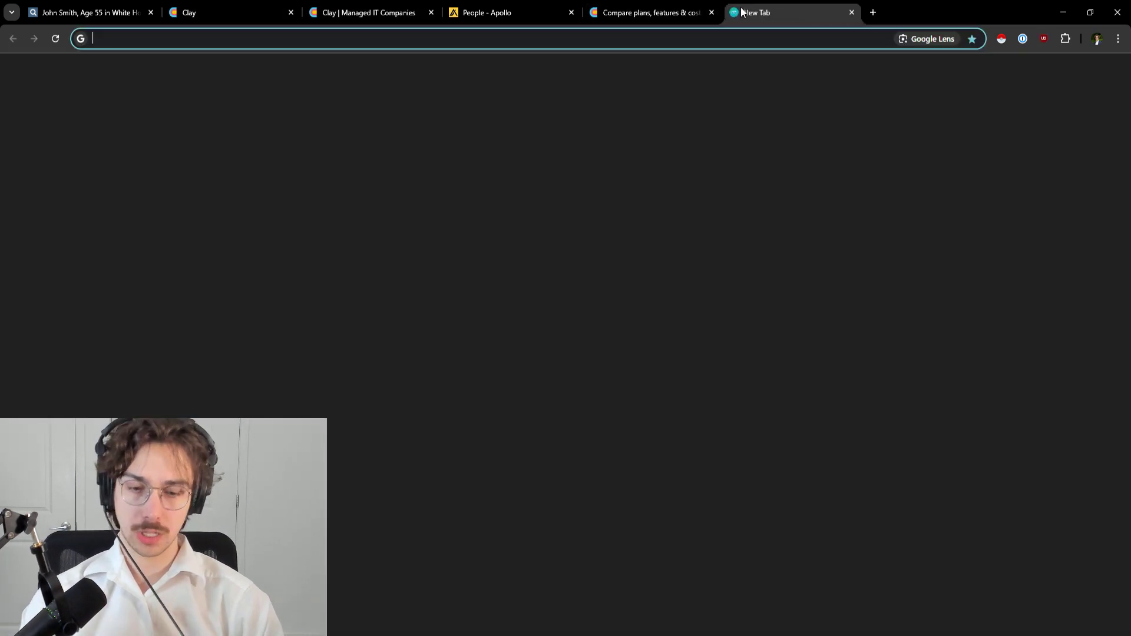
text(lea)
key(Return)
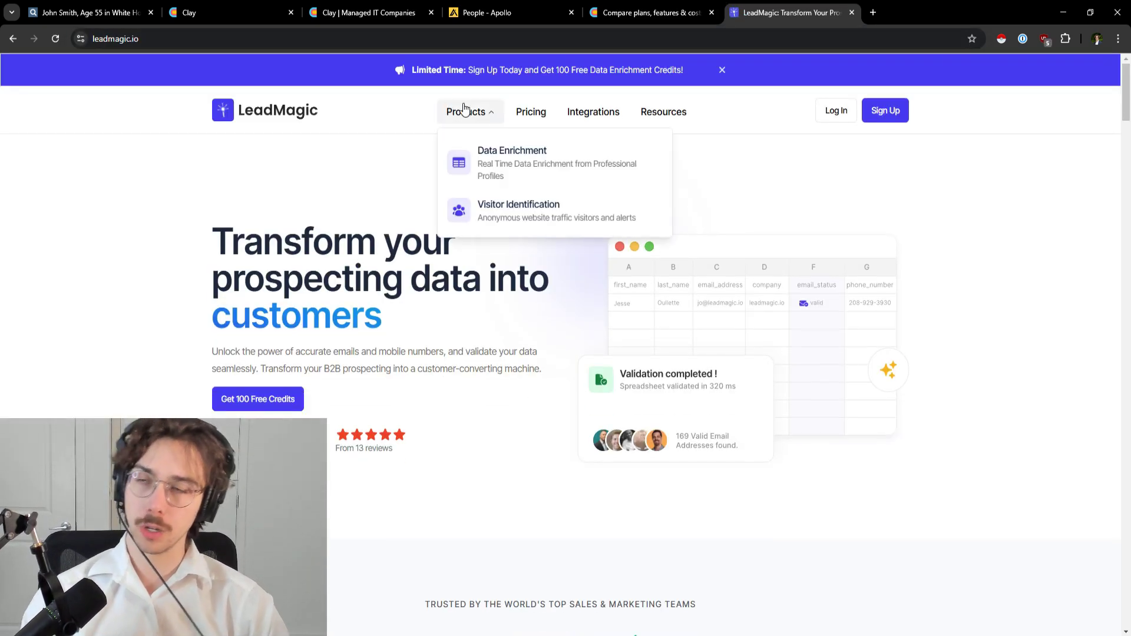
click(543, 120)
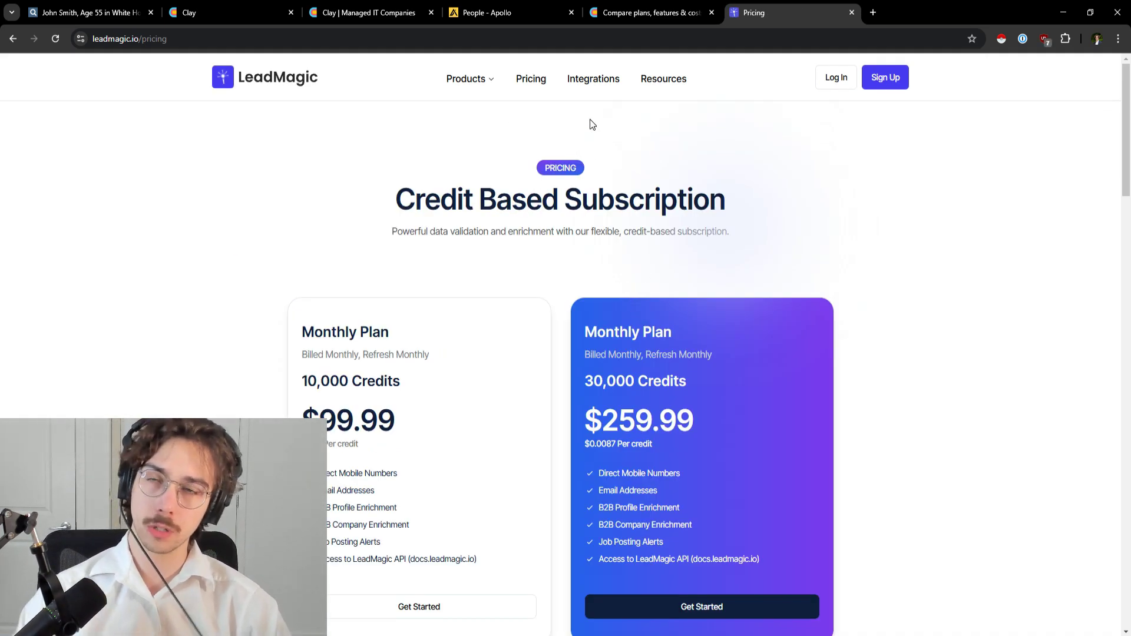
click(644, 9)
click(276, 7)
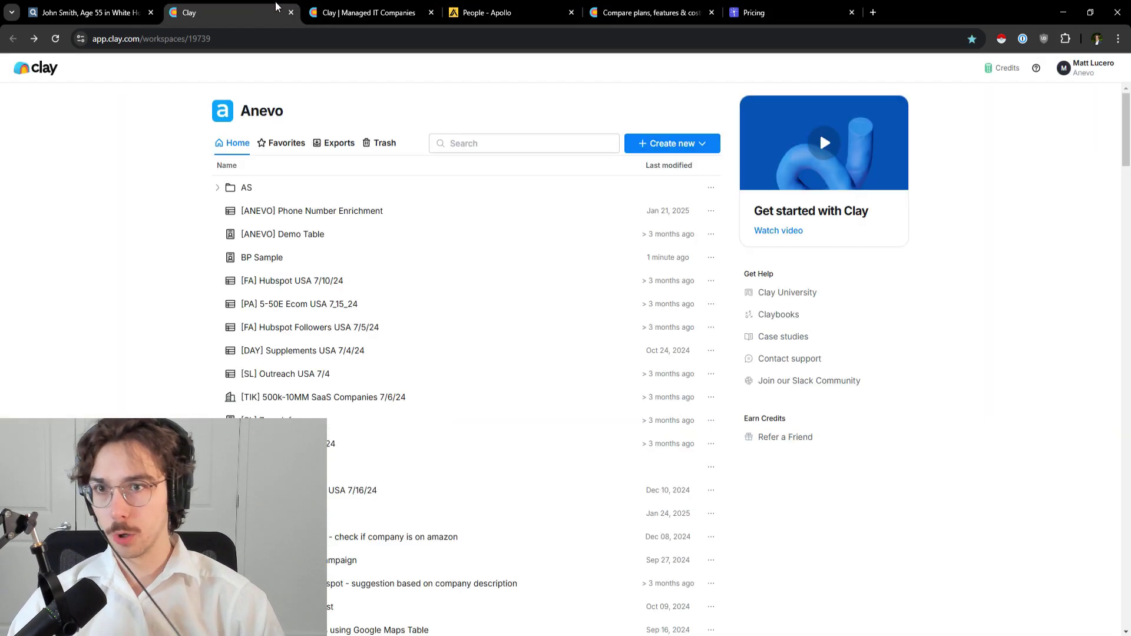
click(377, 12)
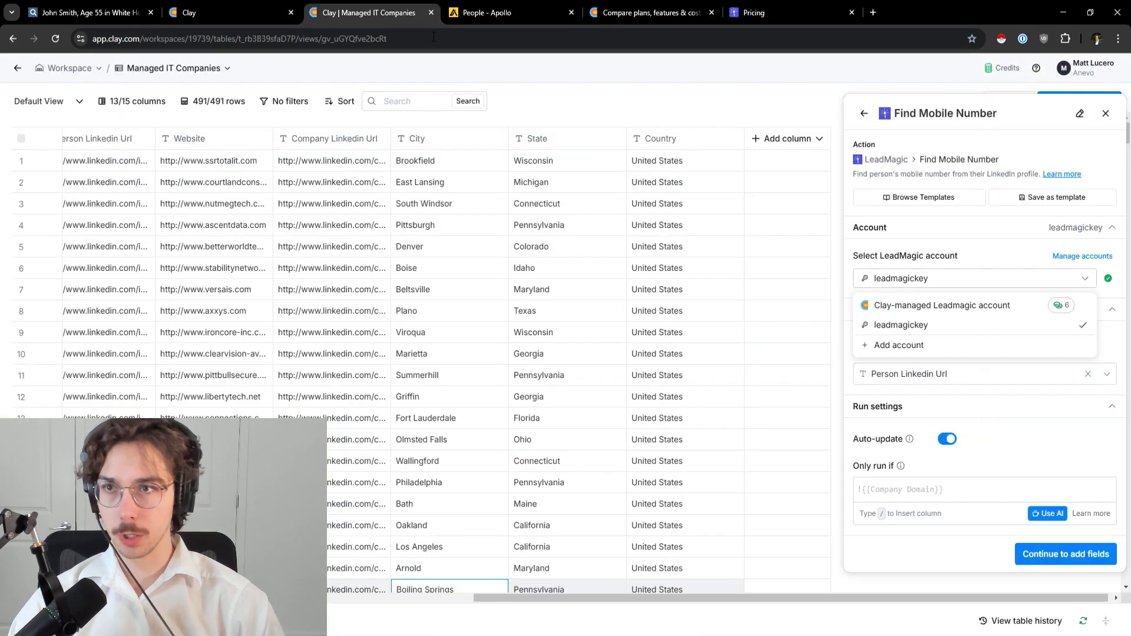
- Use the leadmagickey account for Find Mobile Number, add Mobile number as a column, and save and run 10 rows
click(925, 325)
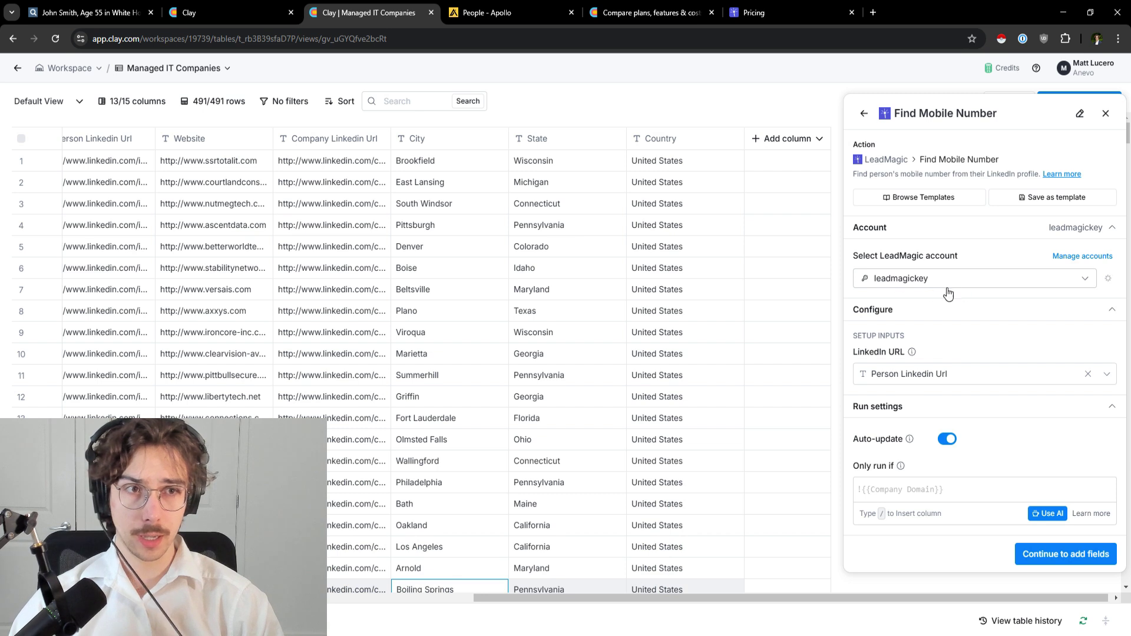
scroll(791, 600, right, 1)
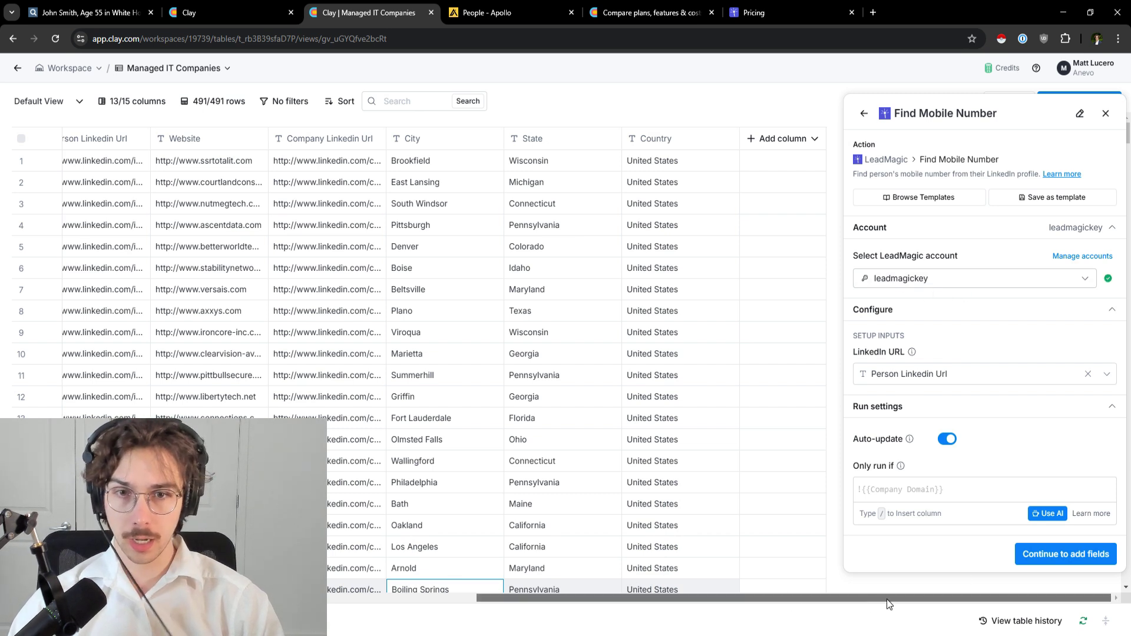
click(1054, 554)
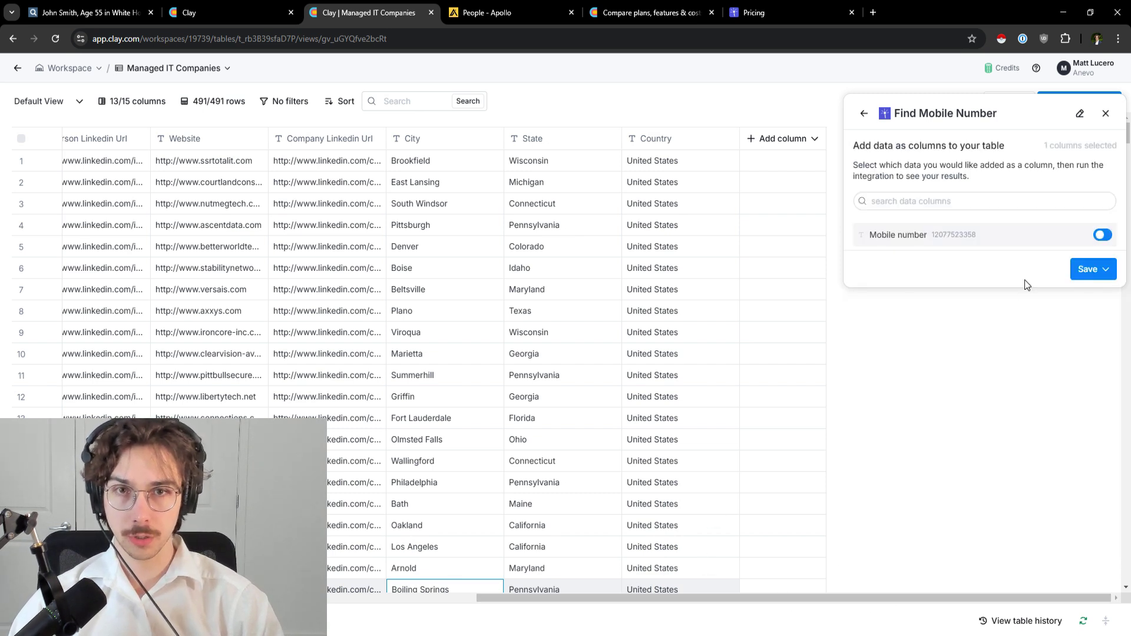
click(1095, 272)
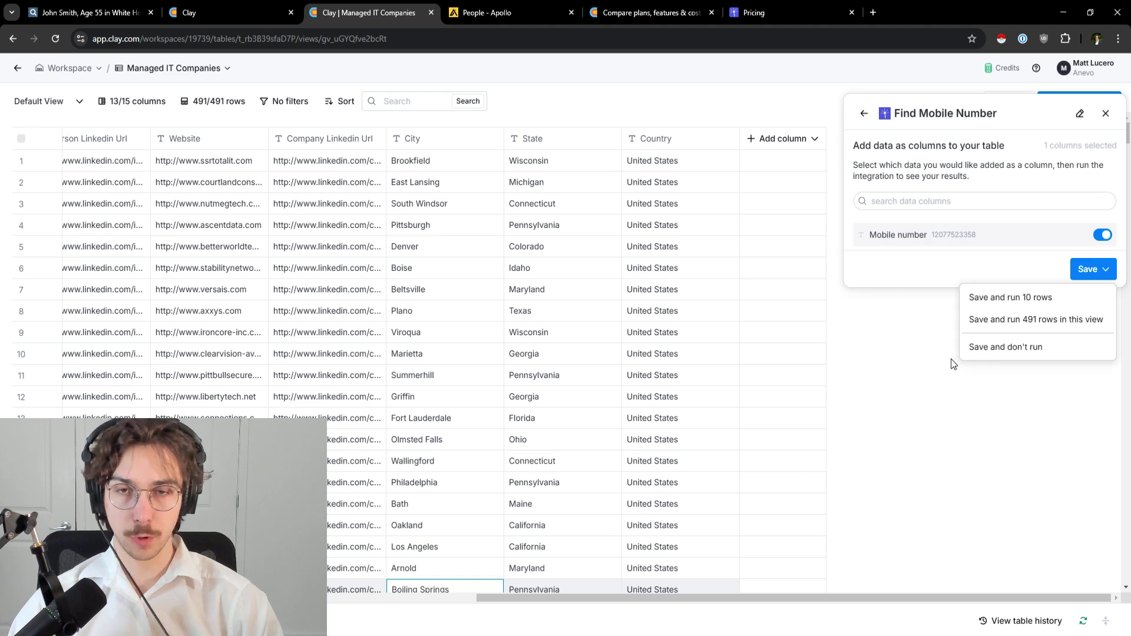
click(1006, 298)
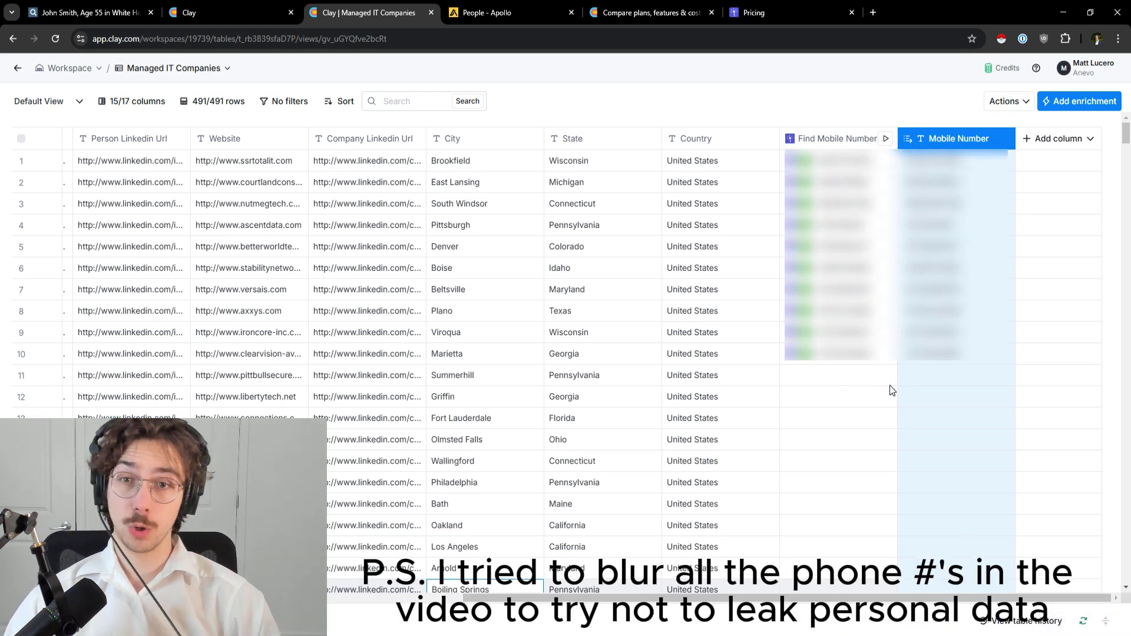
- Run the Find Mobile Number column on 100 rows
click(849, 140)
mouse_move(870, 278)
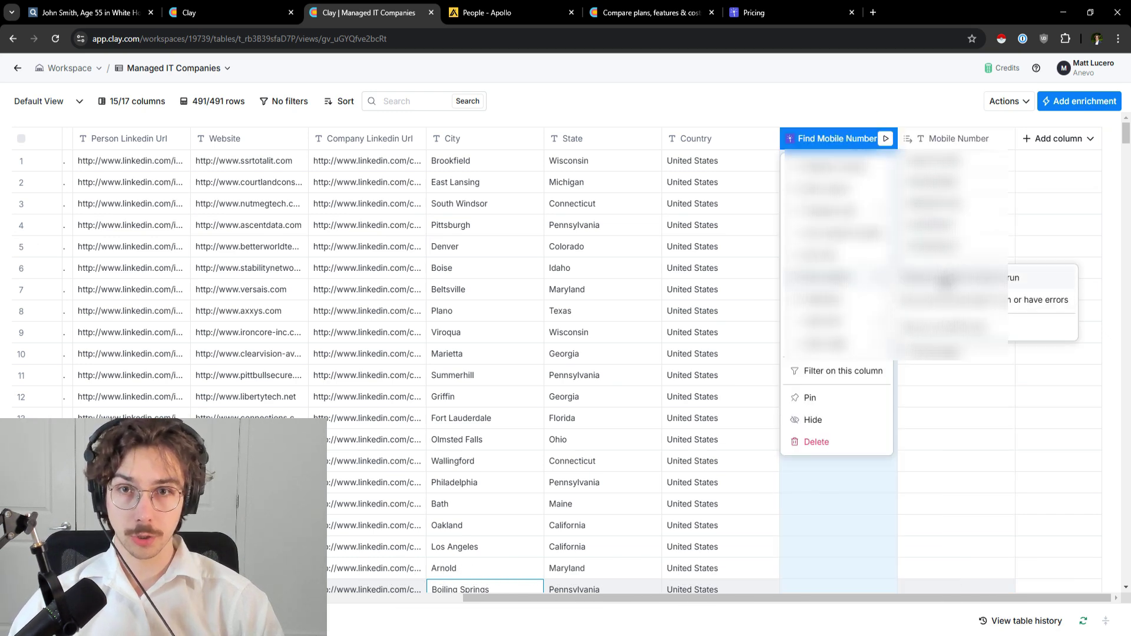
click(946, 281)
double_click(455, 248)
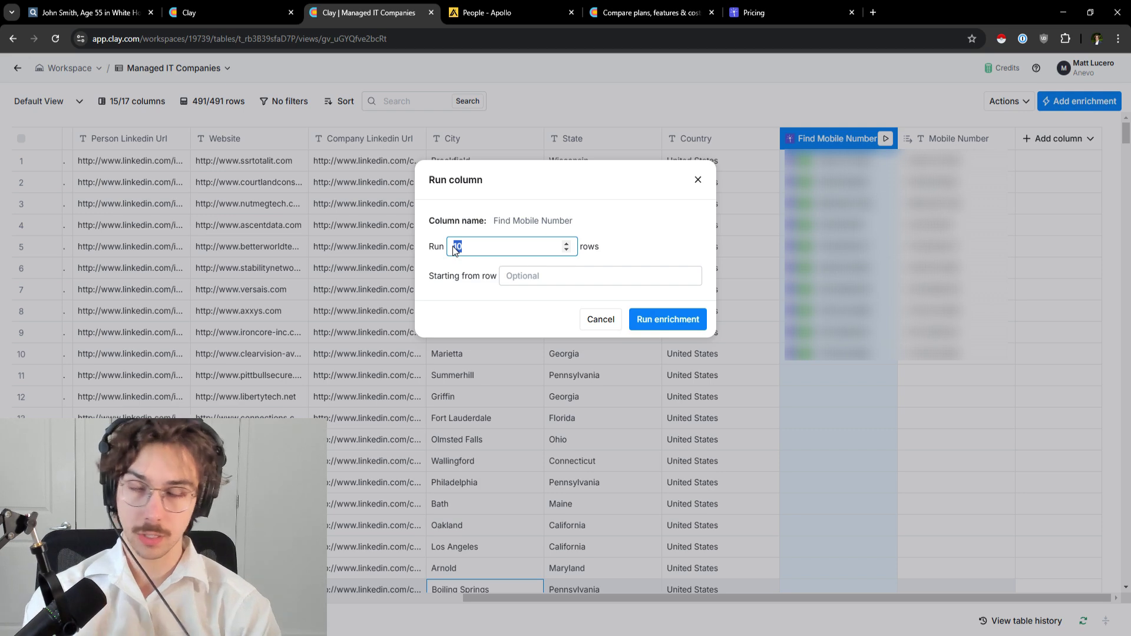
text(100)
click(651, 320)
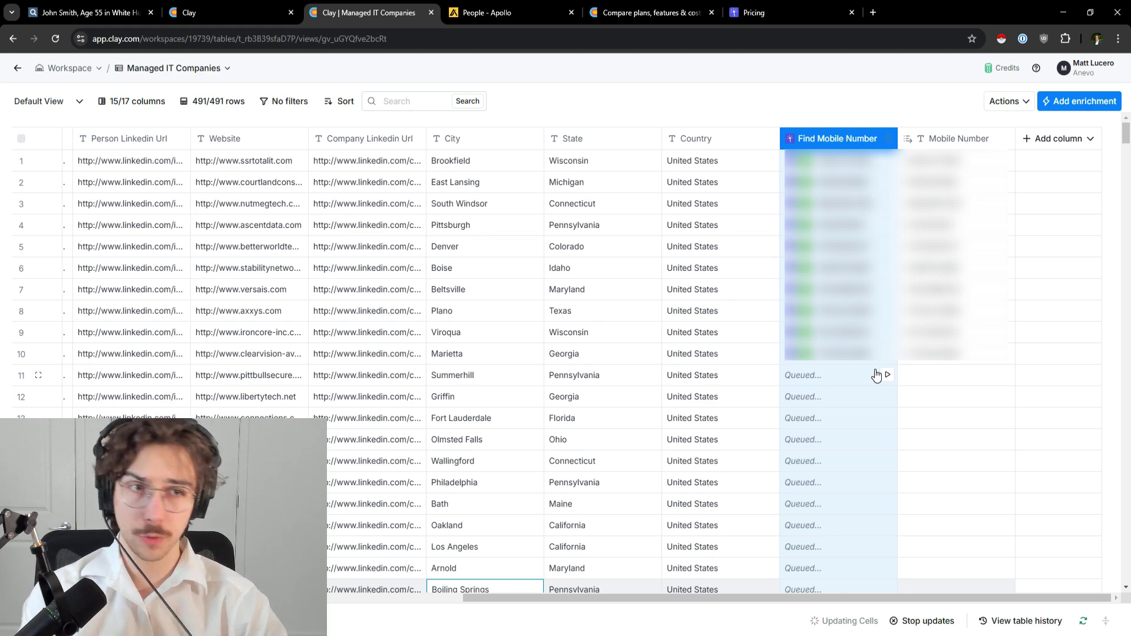
- Review the mobile number results down the table, inspect row 80's cell details, and check the Apollo people list
scroll(863, 380, down, 15)
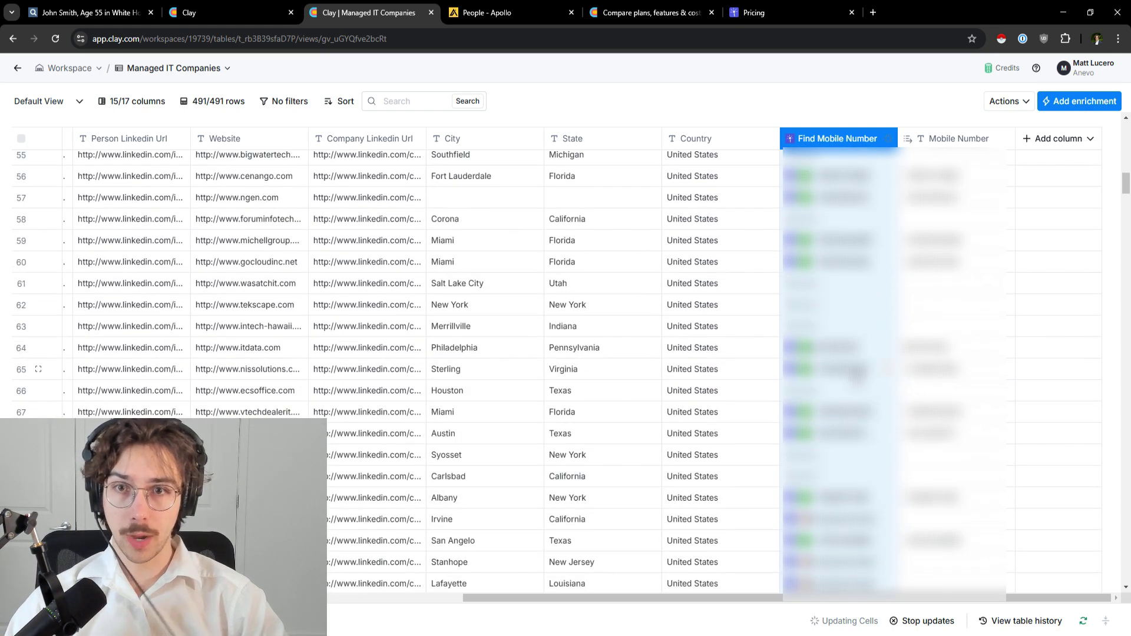
scroll(857, 372, down, 5)
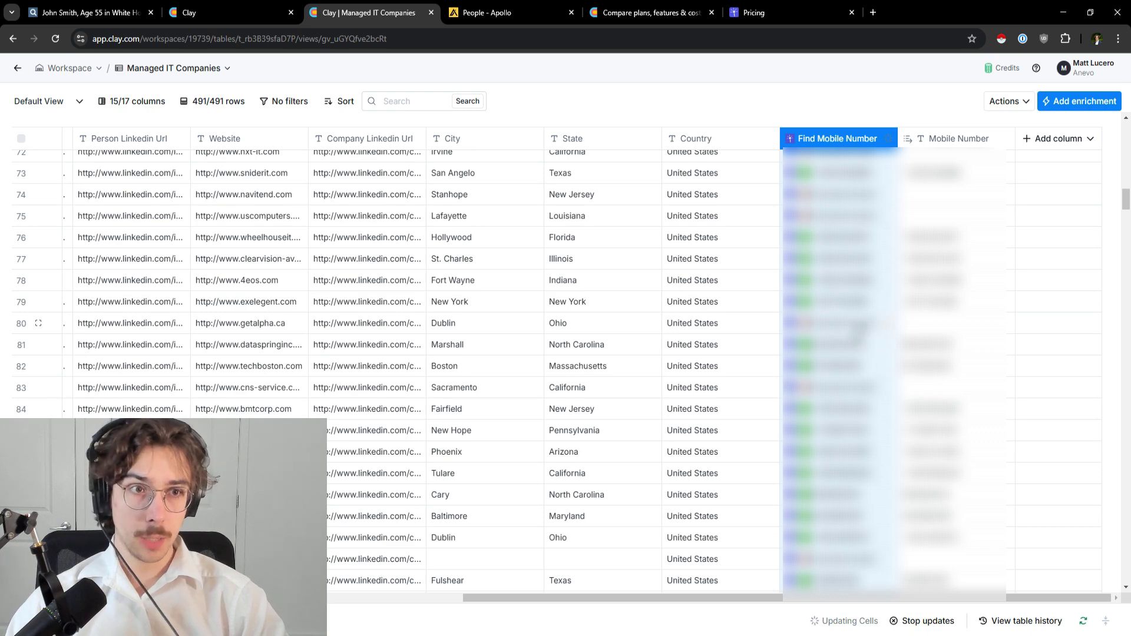
click(857, 330)
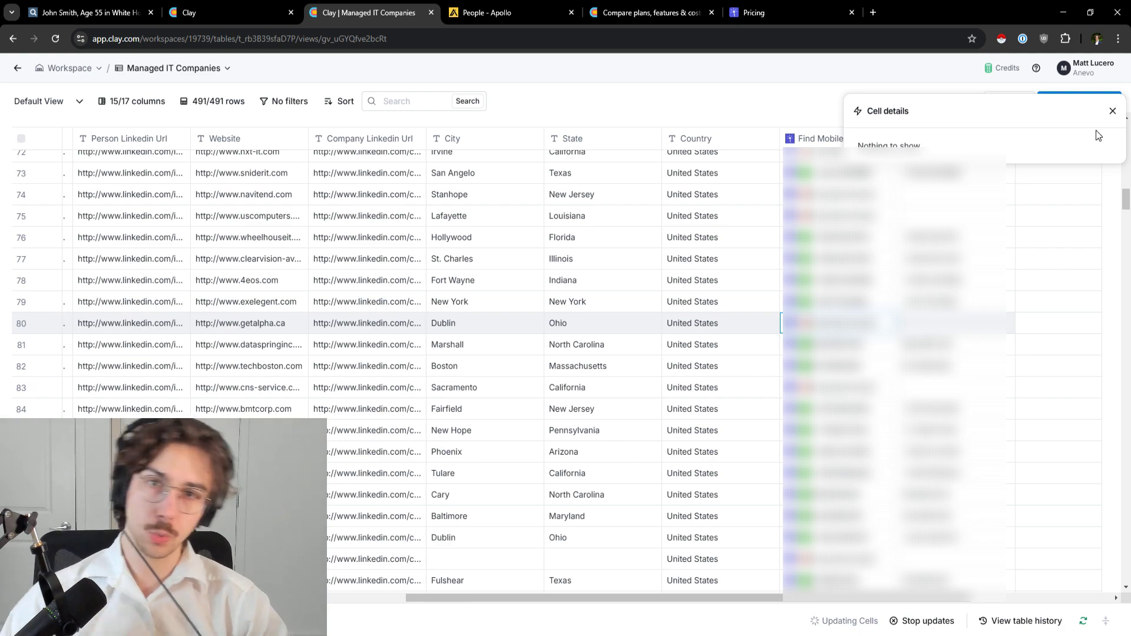
click(1113, 111)
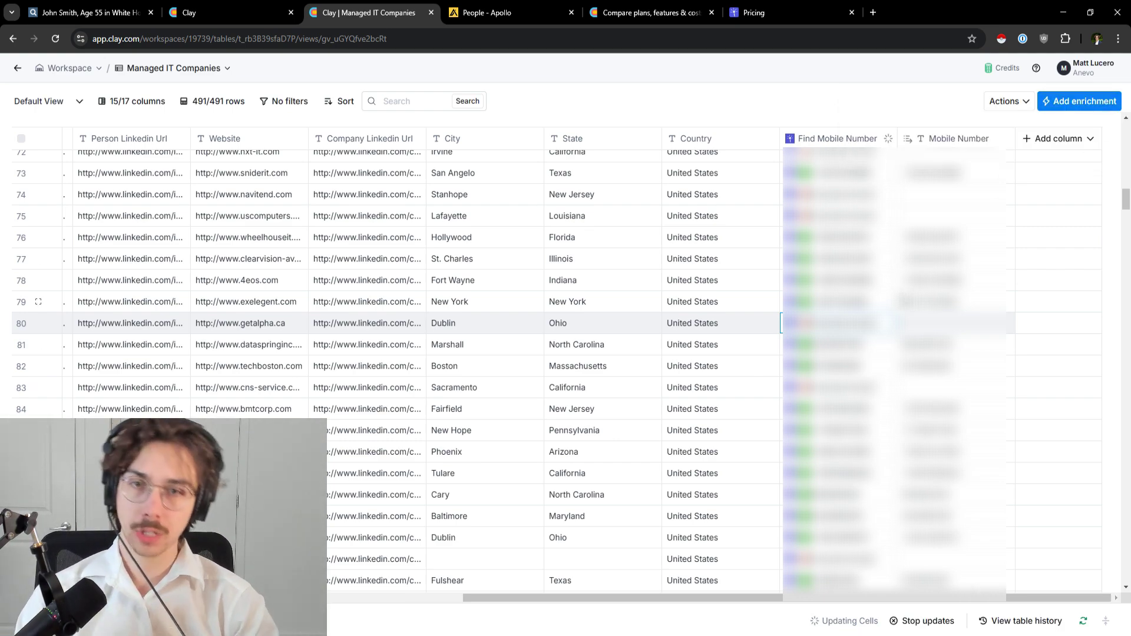
scroll(930, 301, up, 20)
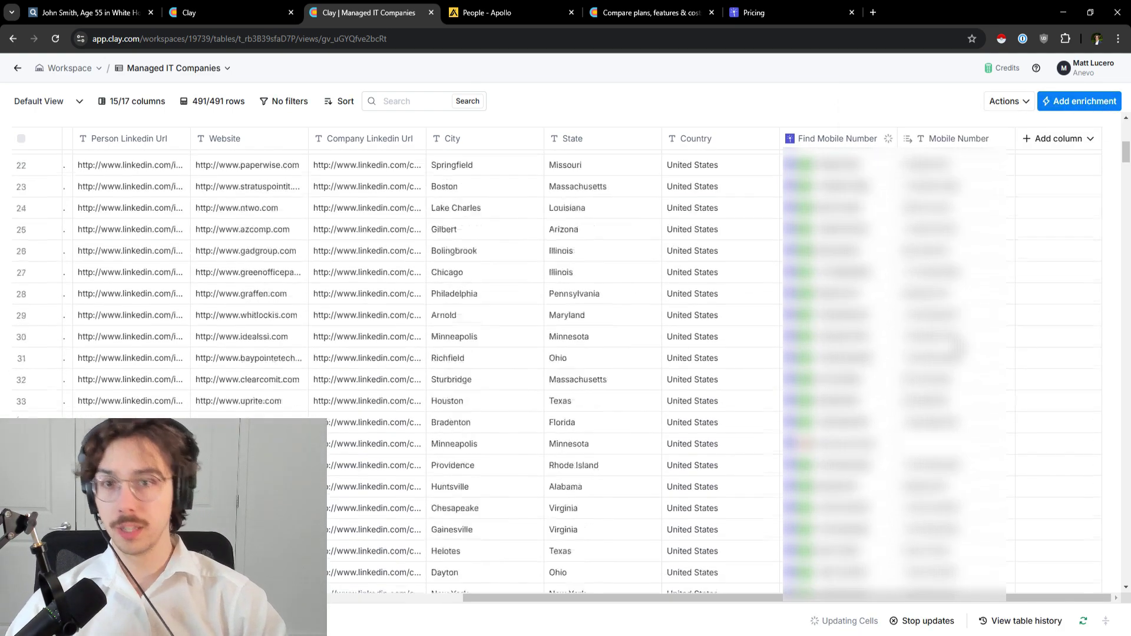
scroll(972, 341, up, 1)
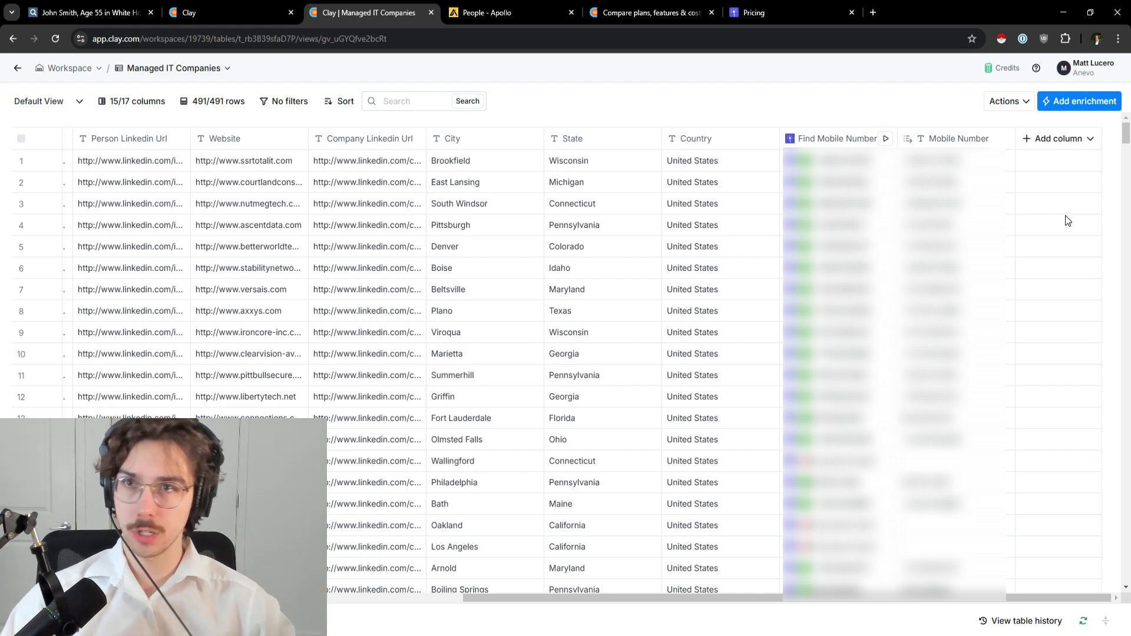
mouse_move(673, 598)
mouse_down()
mouse_move(419, 600)
mouse_move(672, 598)
mouse_up()
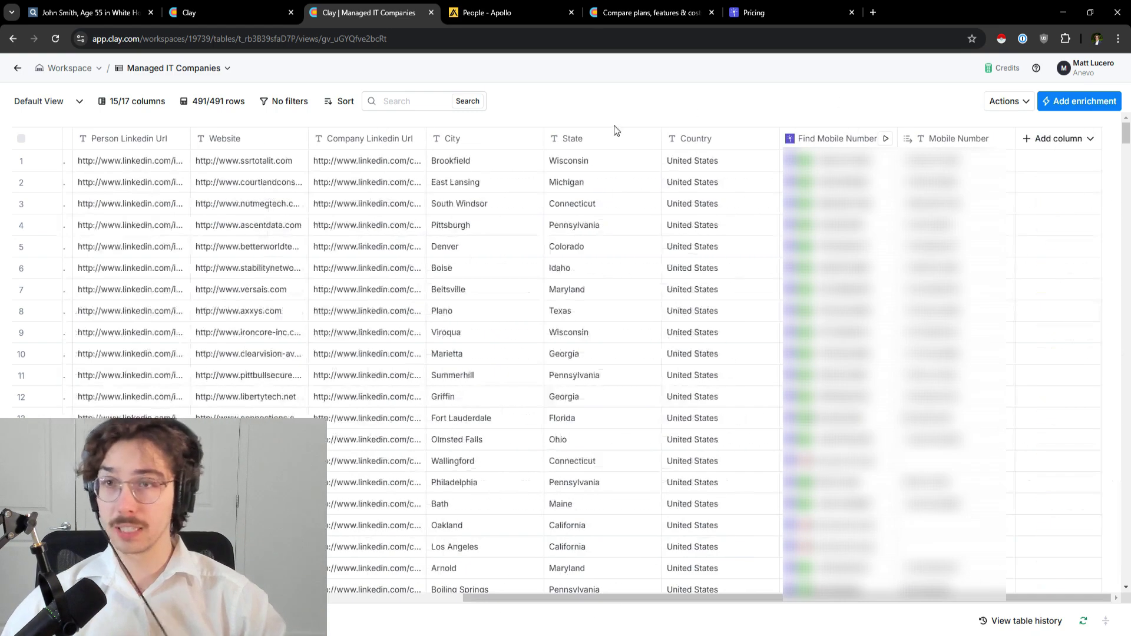
click(541, 5)
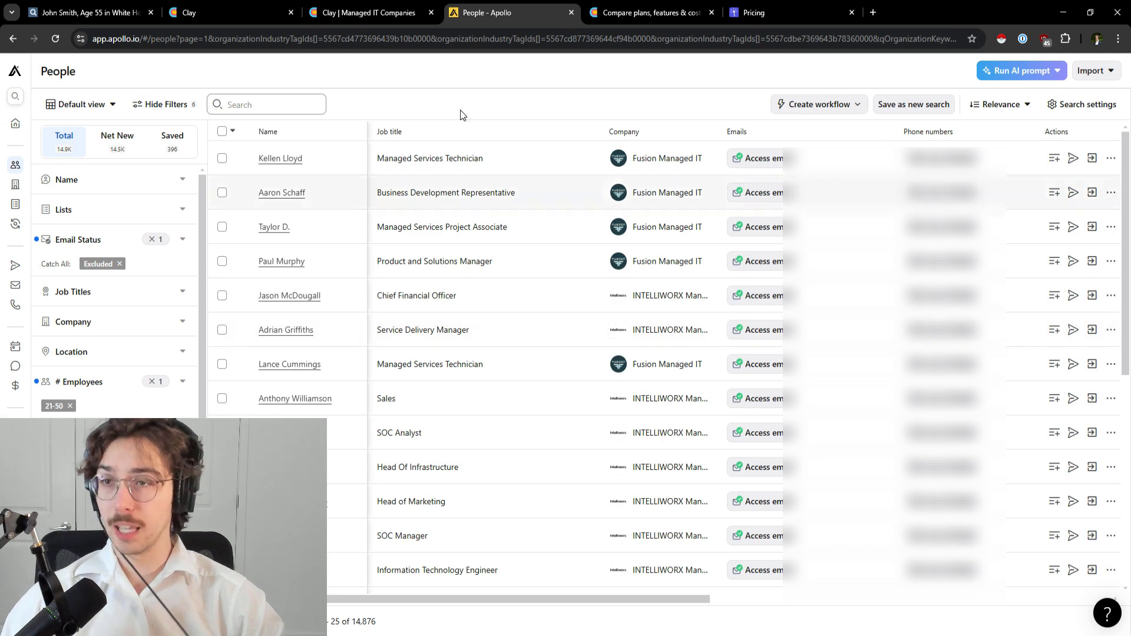
click(392, 6)
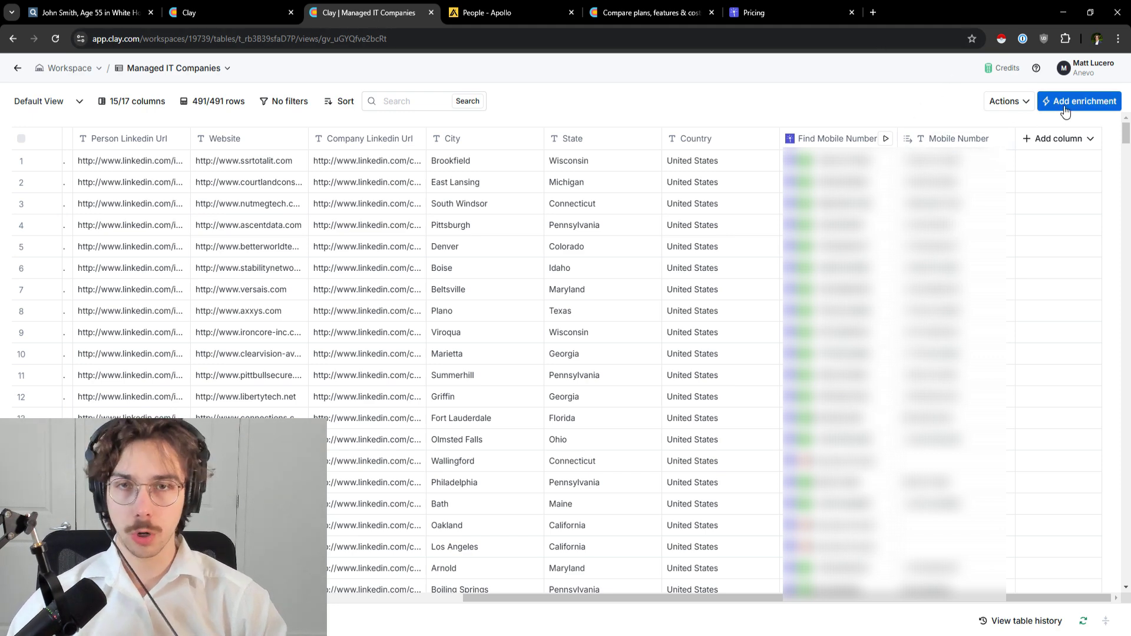
- Open the ClearoutPhone website in a new tab to view its phone validator, and return to the Managed IT Companies table
click(873, 12)
text(clearou)
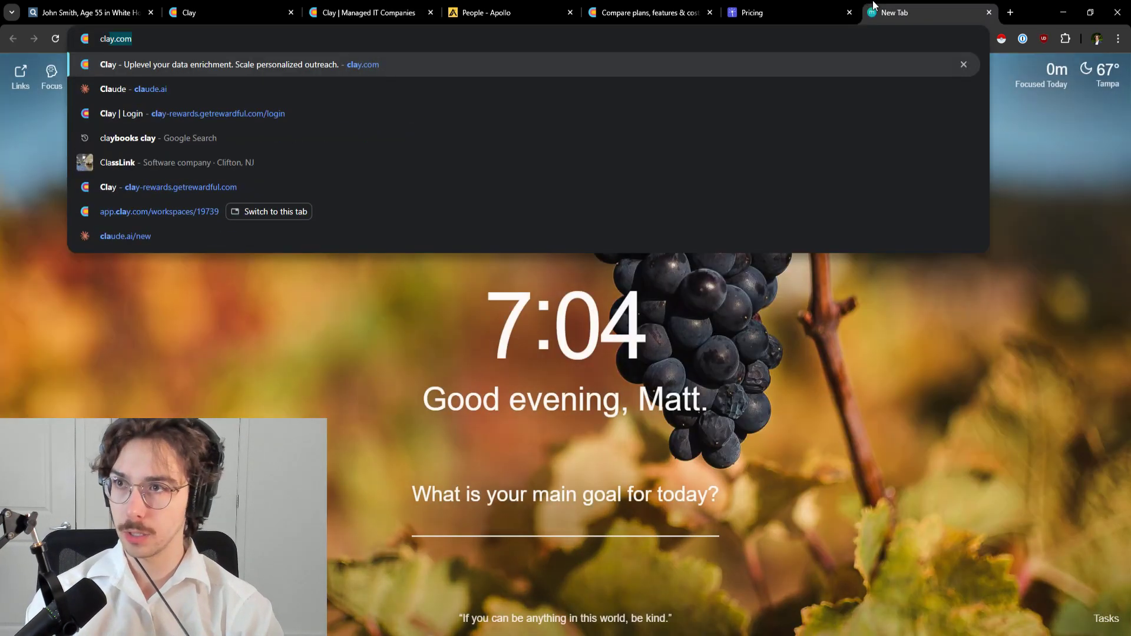
key(Return)
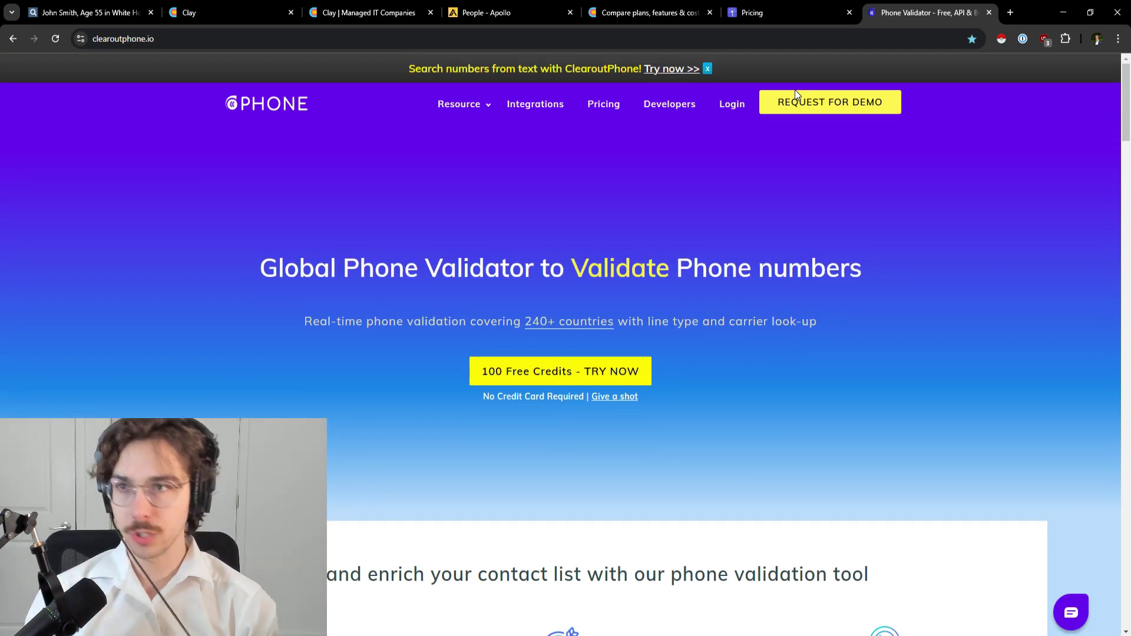
click(372, 7)
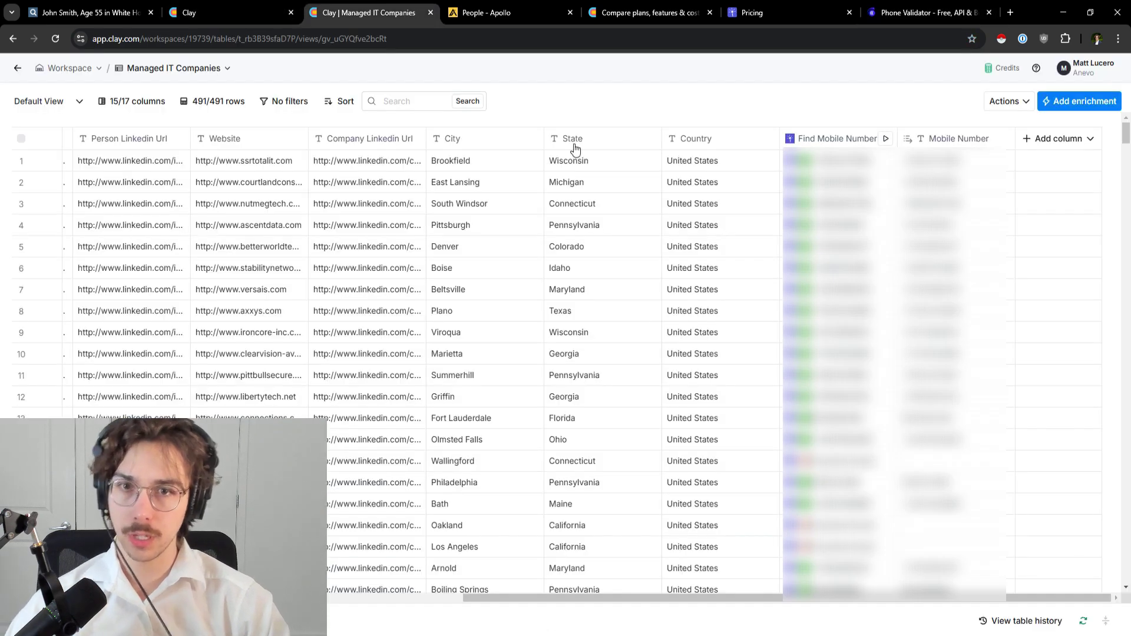
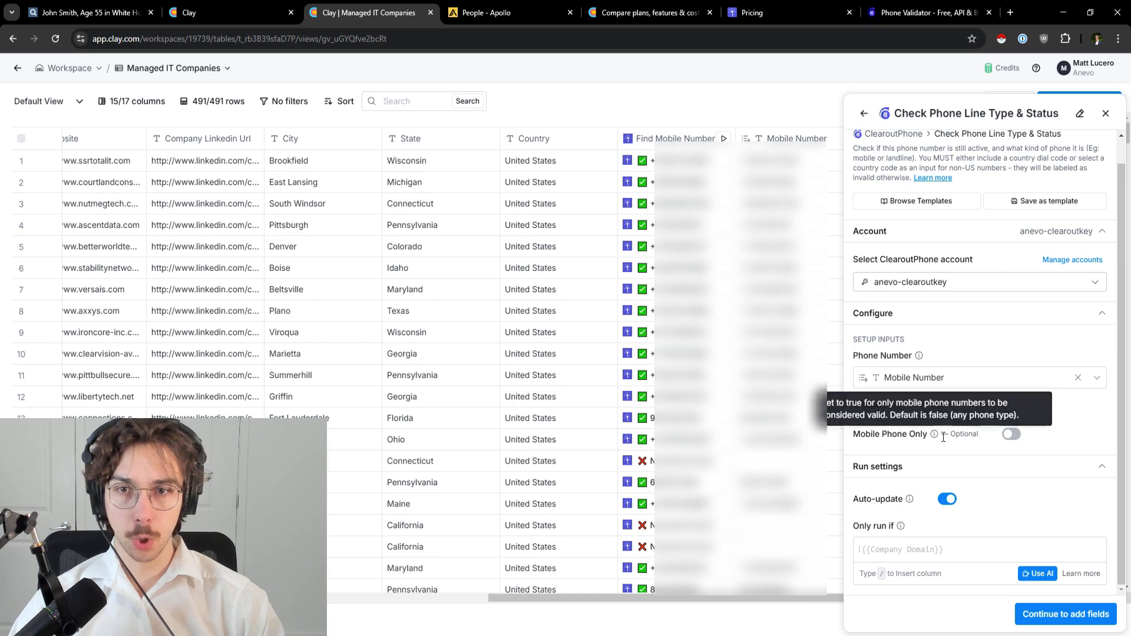
- Enable Mobile Phone Only for Check Phone Line Type & Status, add Status and Line Type columns, and save and run 10 rows
click(1011, 434)
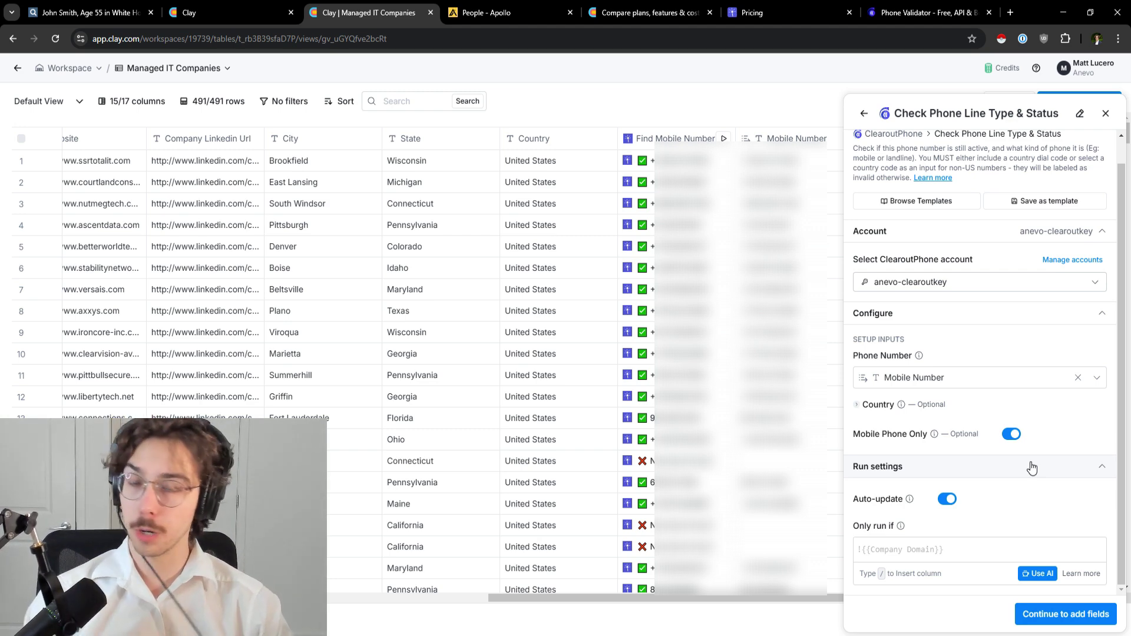
click(1066, 612)
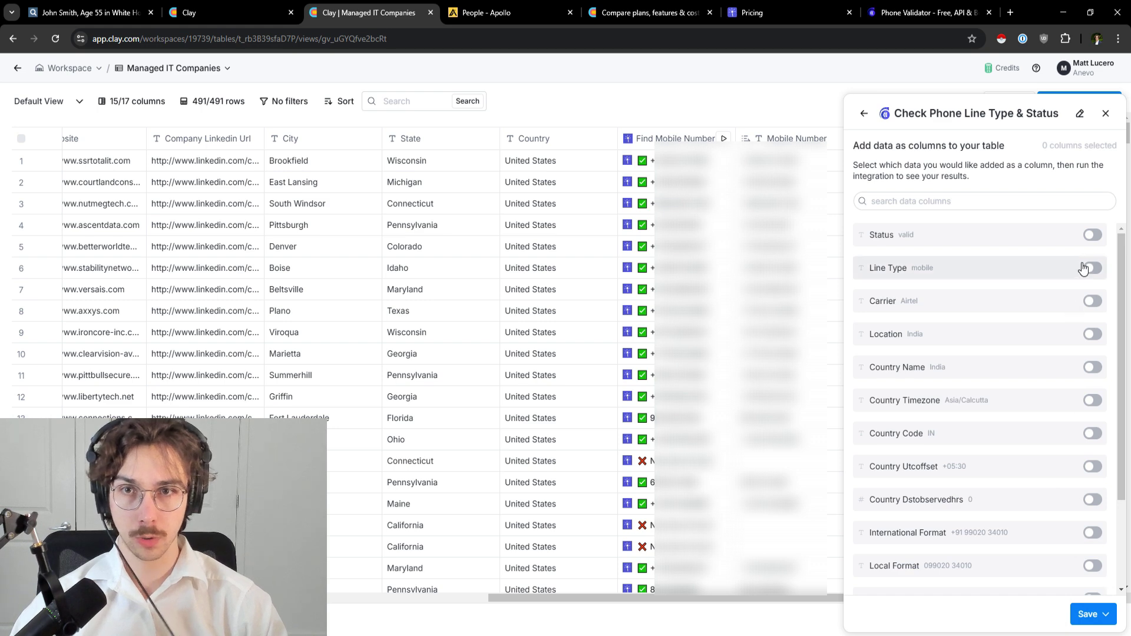
click(1091, 235)
click(1091, 268)
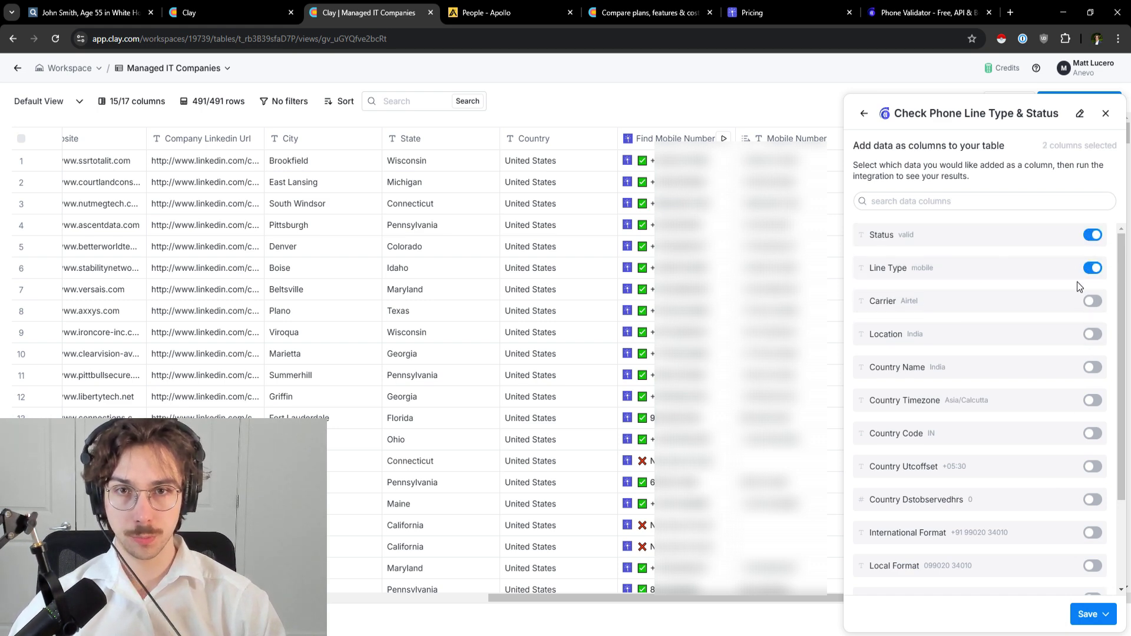
click(1093, 614)
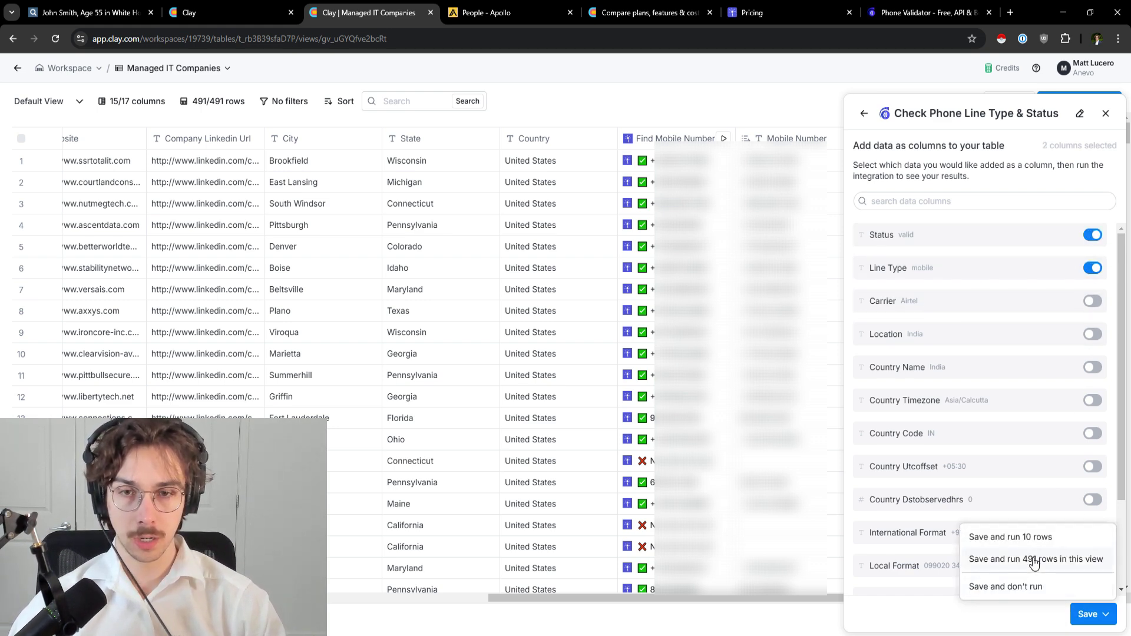
click(1019, 538)
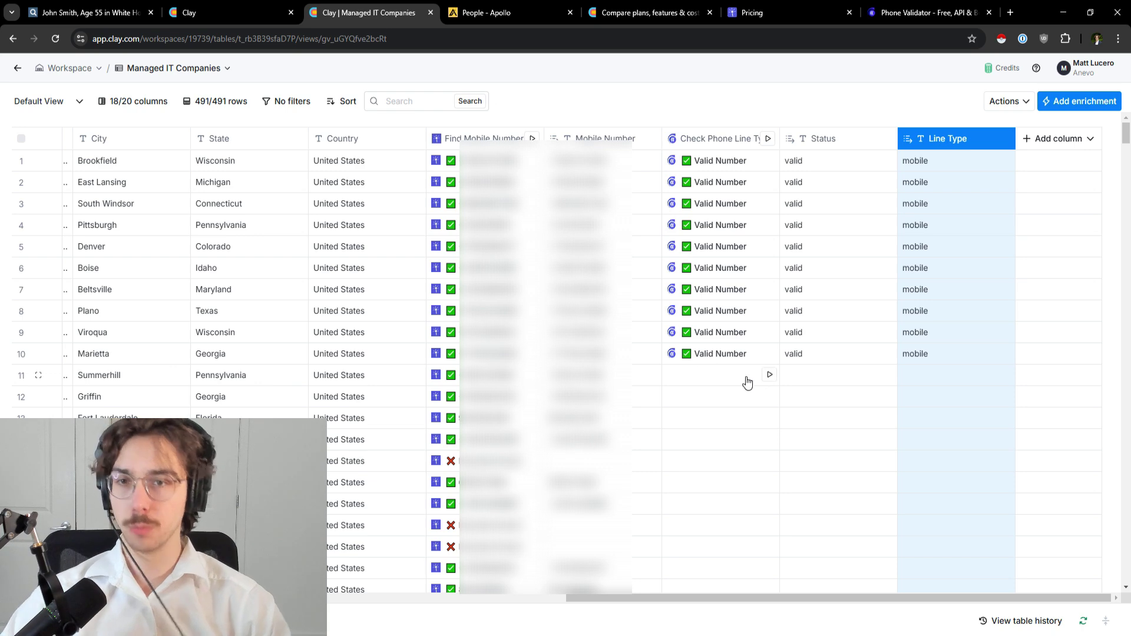
- Run the Check Phone Line Type & Status column individually on rows 11 to 17
click(770, 397)
click(770, 420)
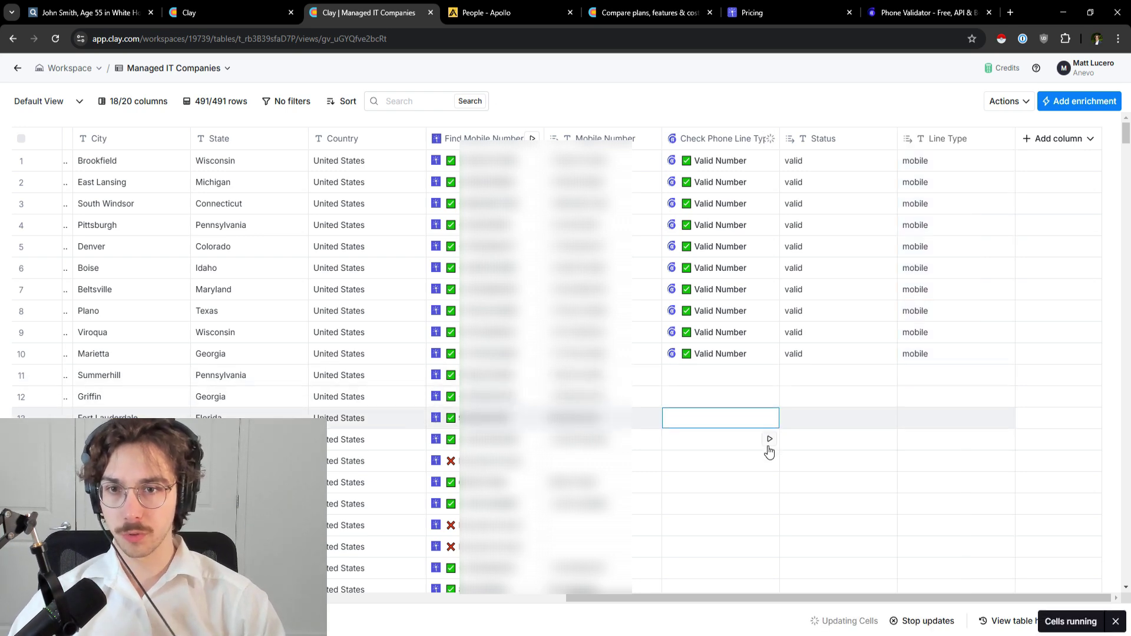
click(770, 441)
click(770, 462)
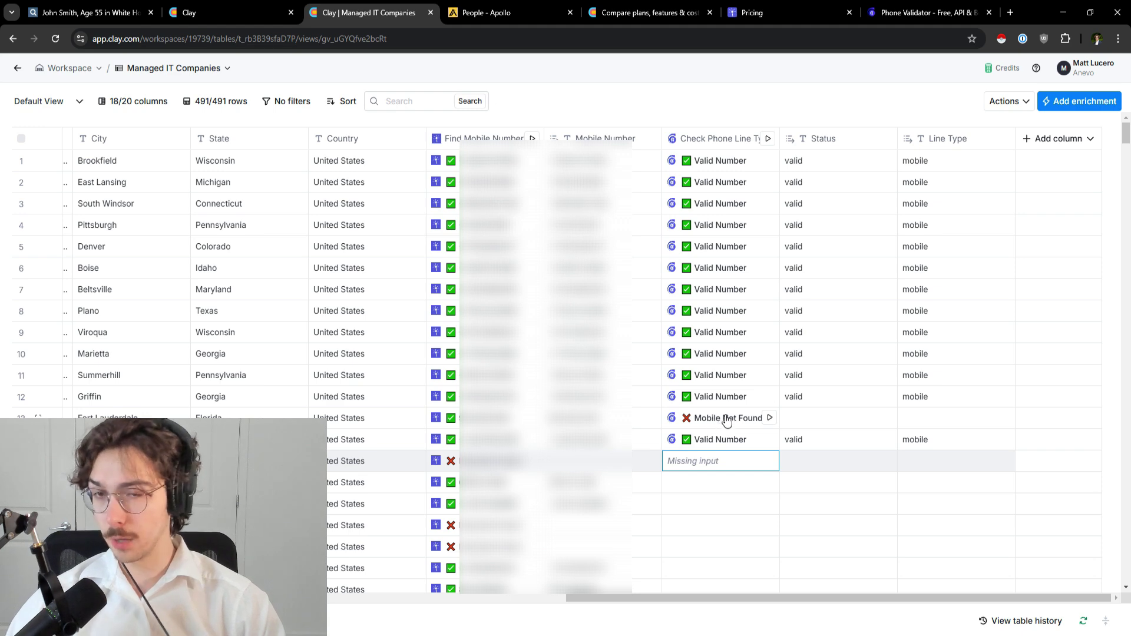
scroll(765, 465, down, 2)
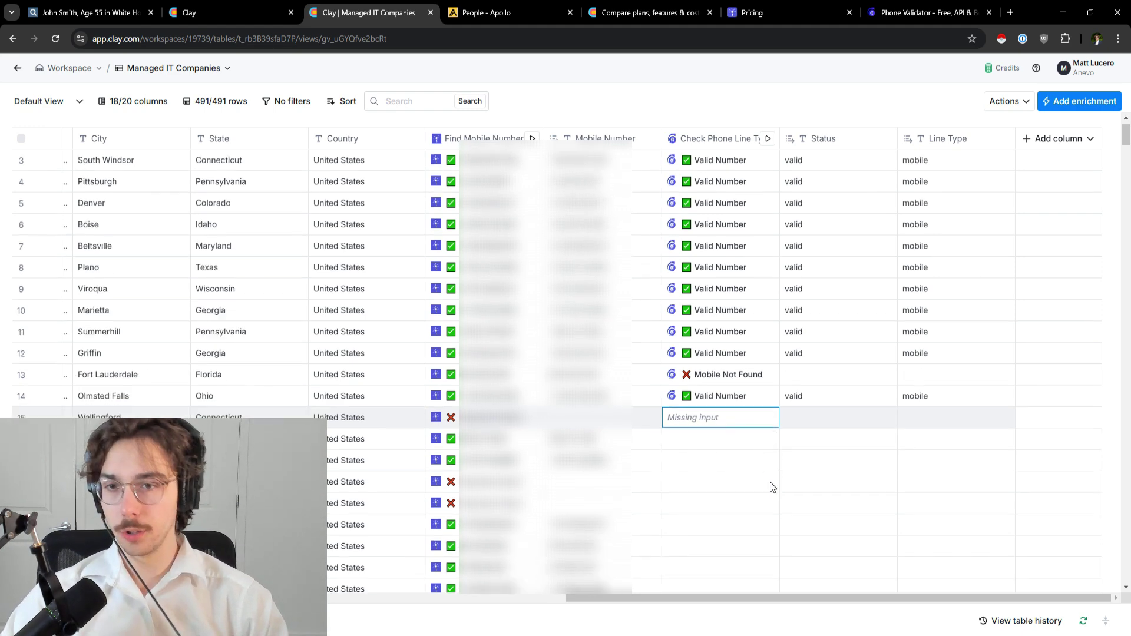
click(769, 421)
click(770, 442)
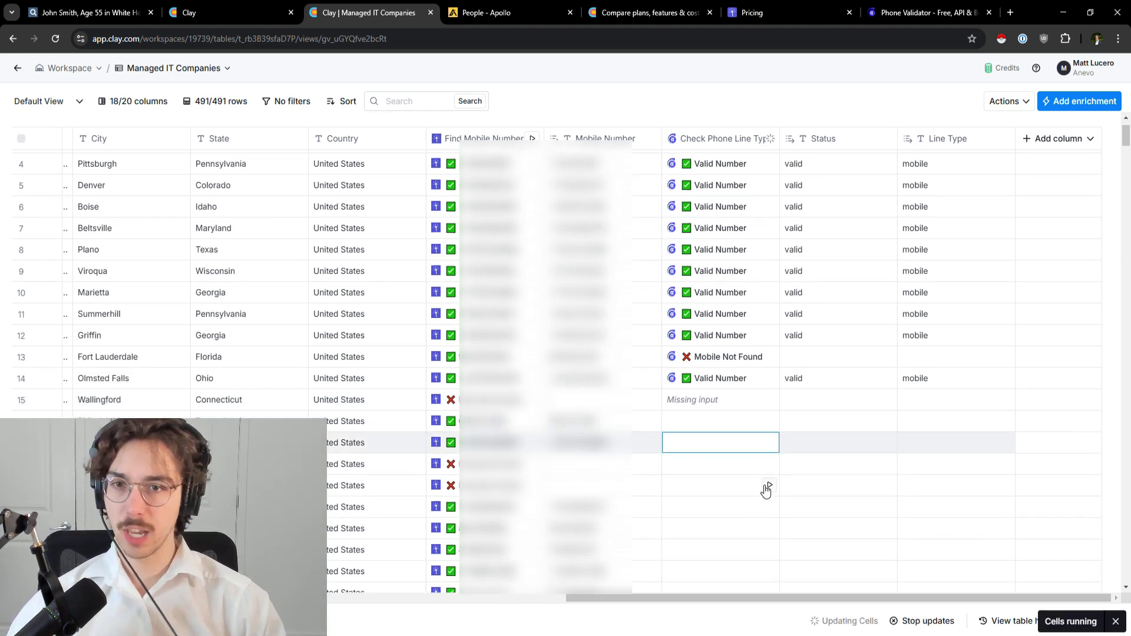
scroll(666, 412, down, 2)
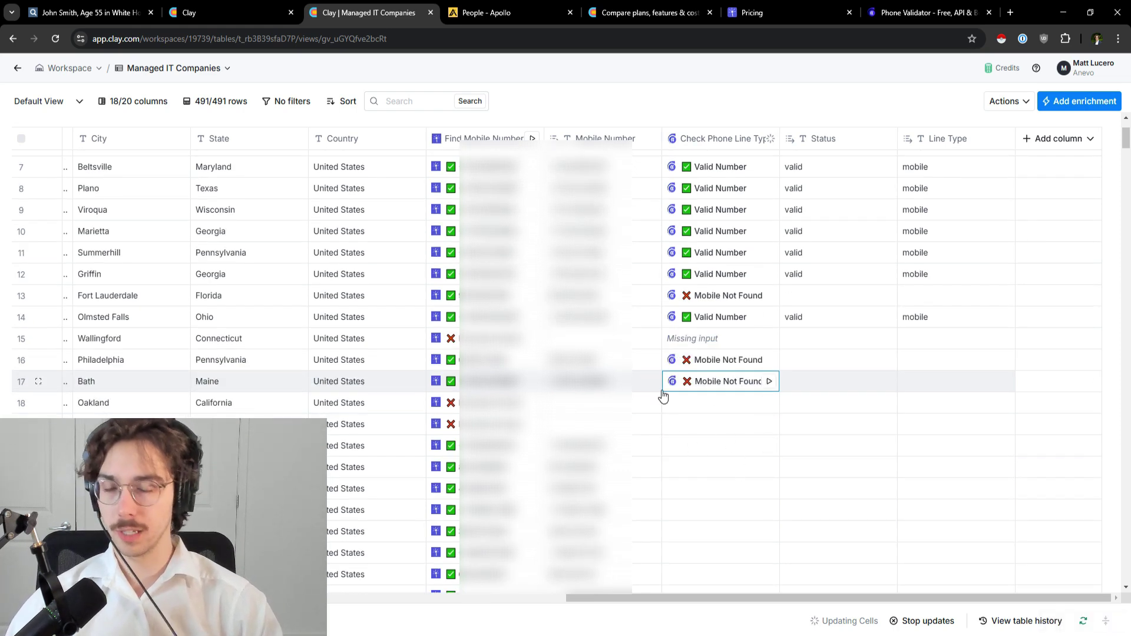
scroll(690, 378, up, 2)
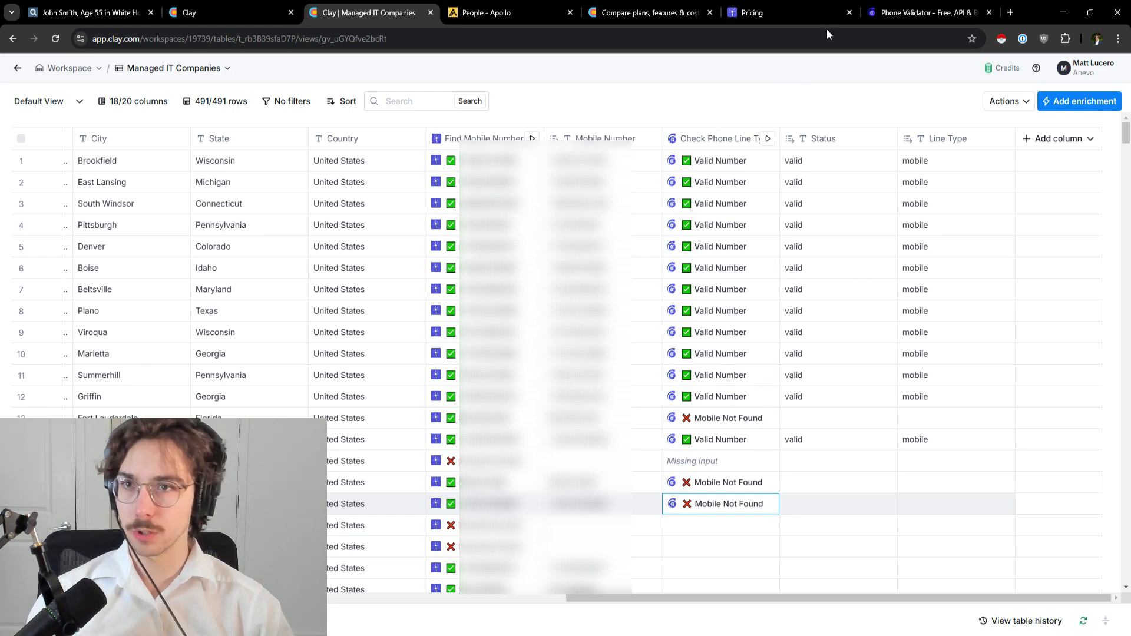
- View the LeadMagic pricing page and the ClearoutPhone validator page, and return to the Managed IT Companies table
click(822, 13)
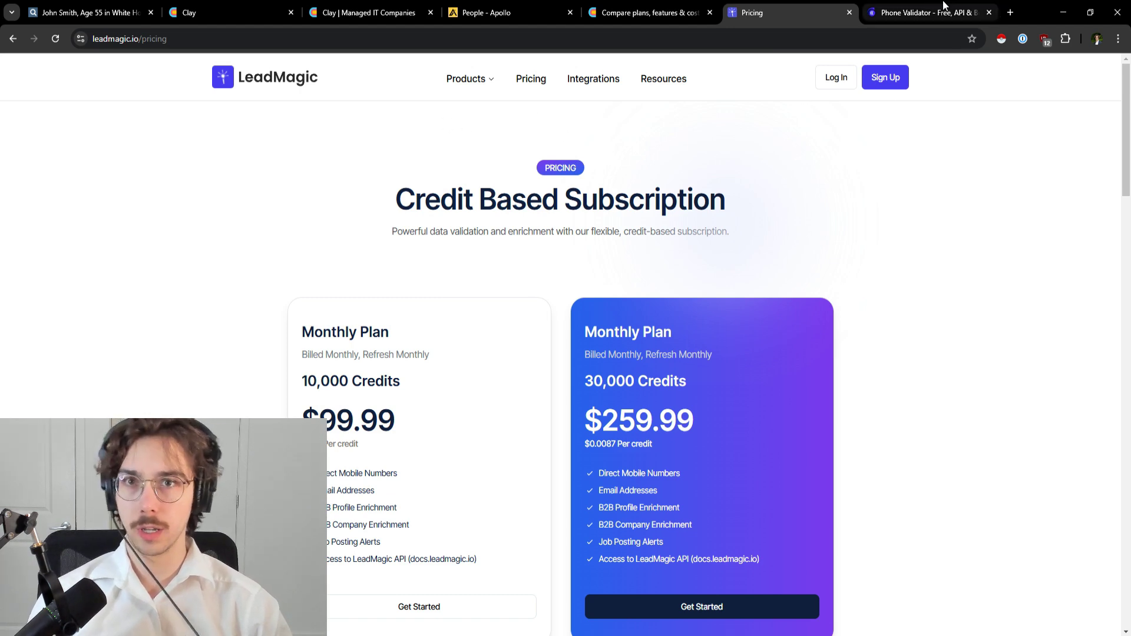
click(919, 13)
click(215, 7)
click(368, 13)
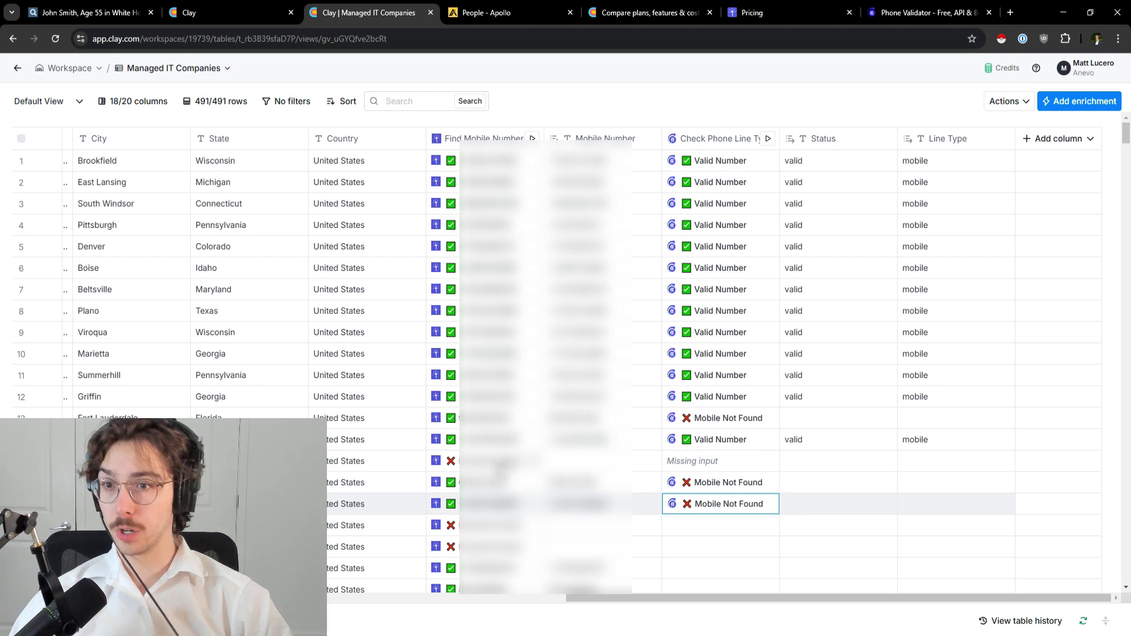
click(1103, 102)
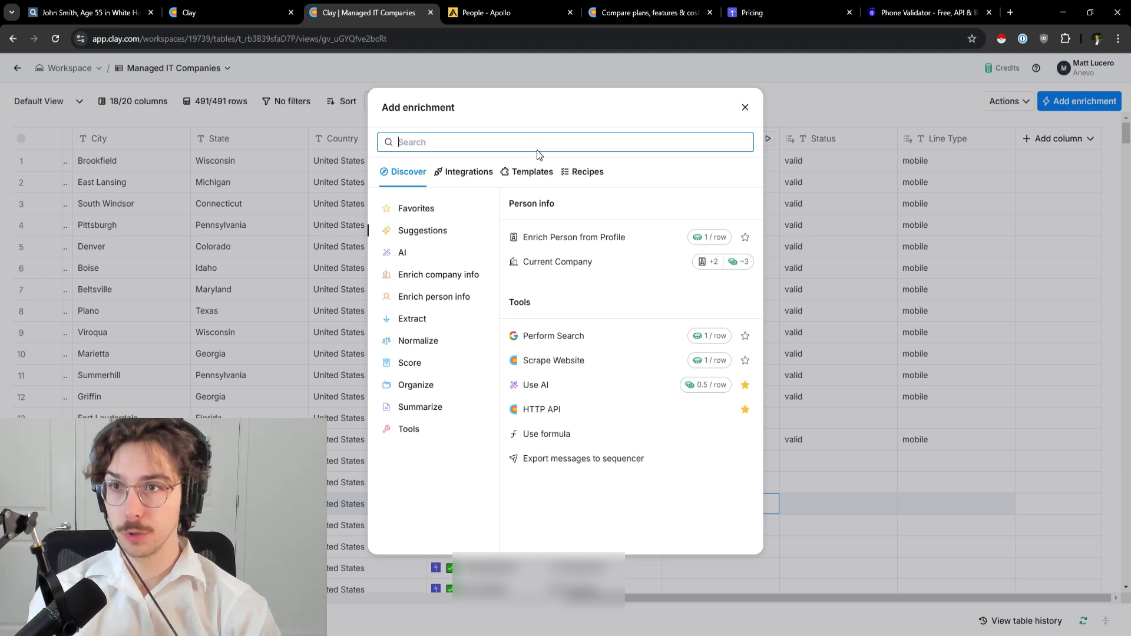
text(mobile phone)
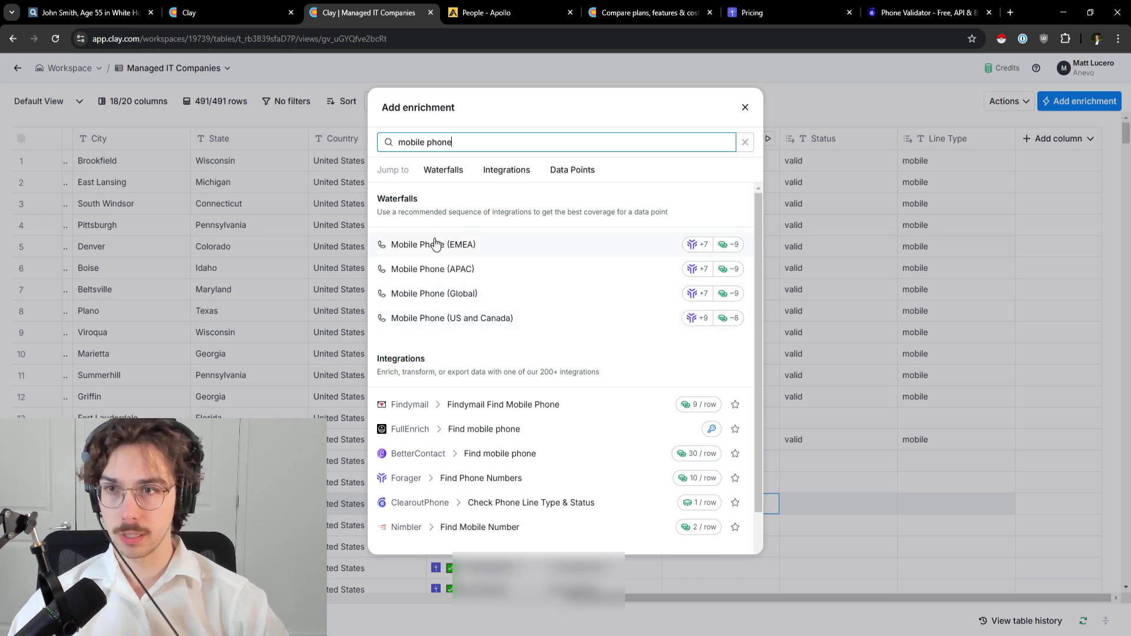
click(458, 375)
scroll(569, 511, down, 3)
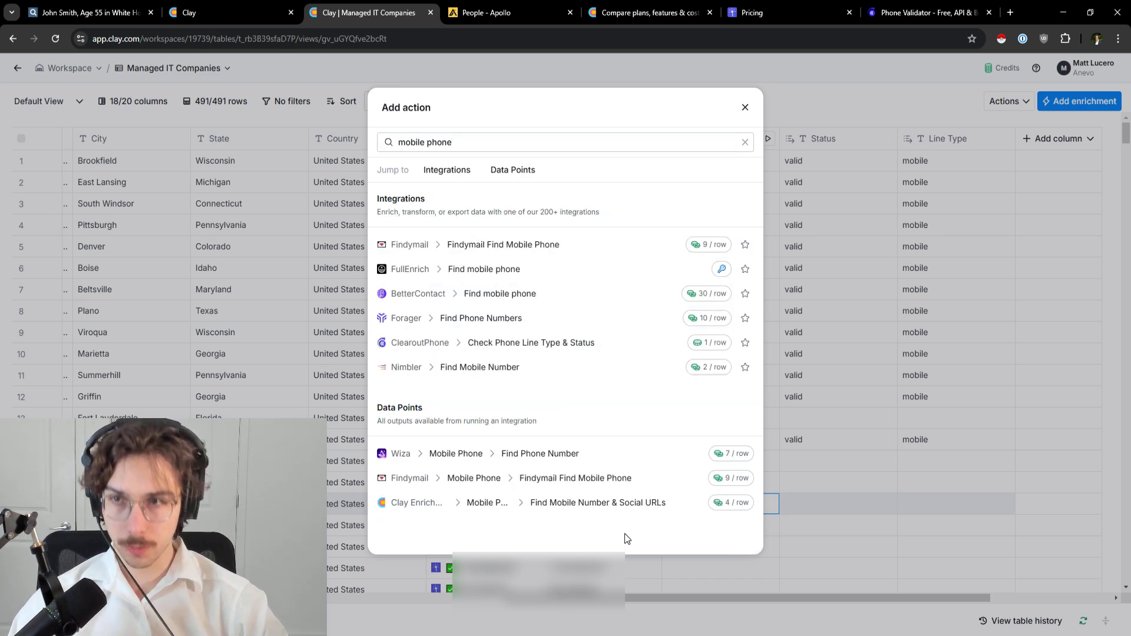
click(536, 448)
scroll(936, 430, down, 2)
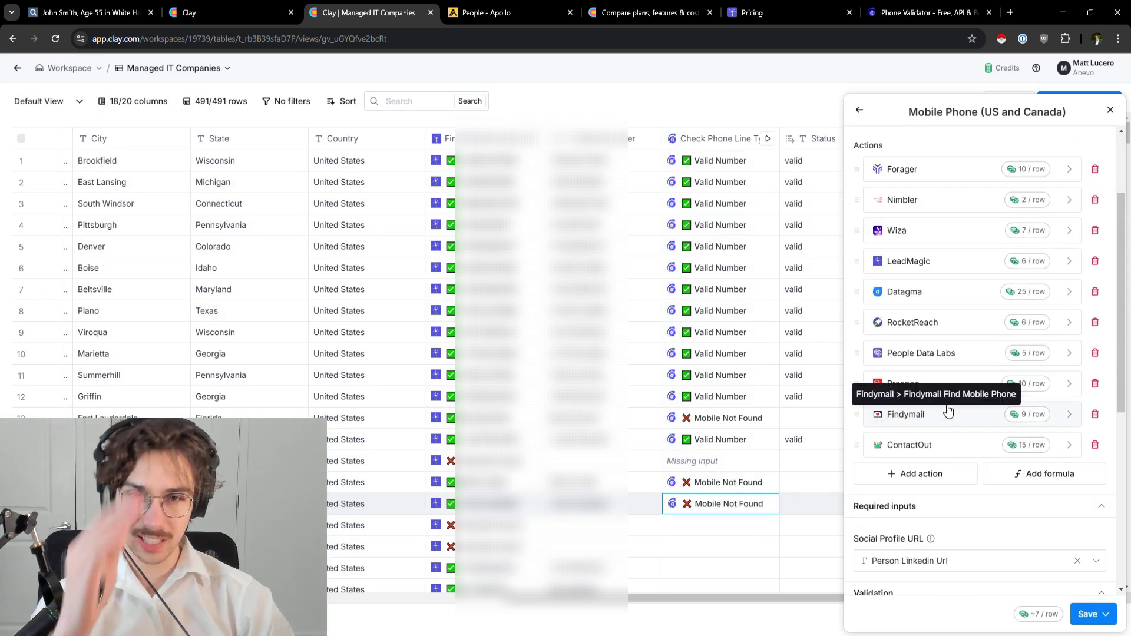
scroll(966, 338, up, 2)
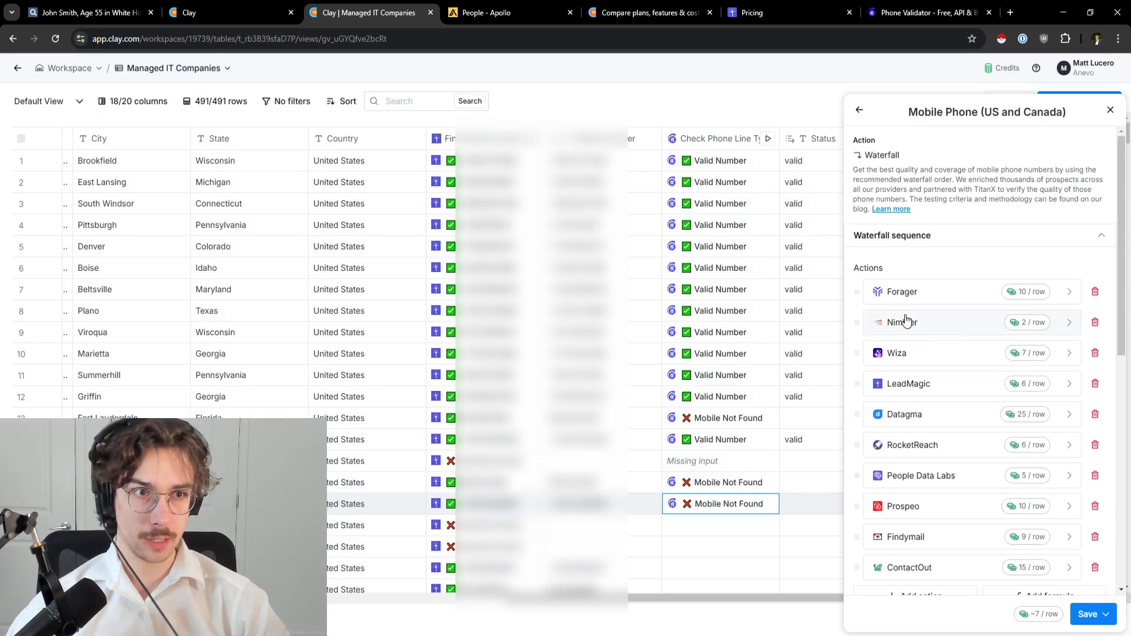
scroll(904, 362, down, 1)
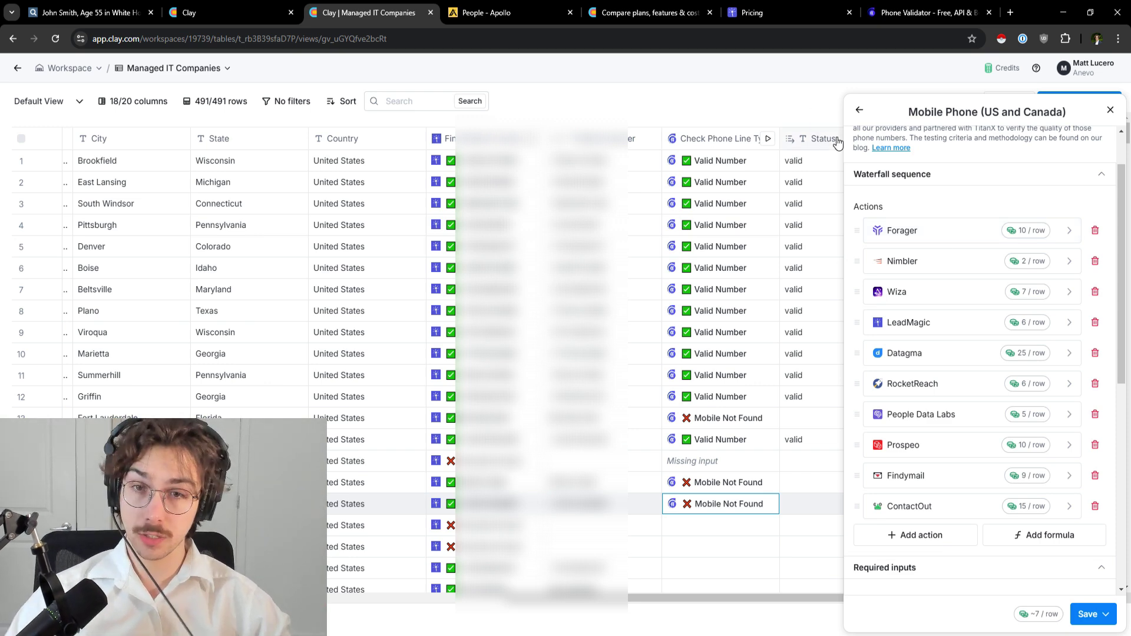
click(1091, 619)
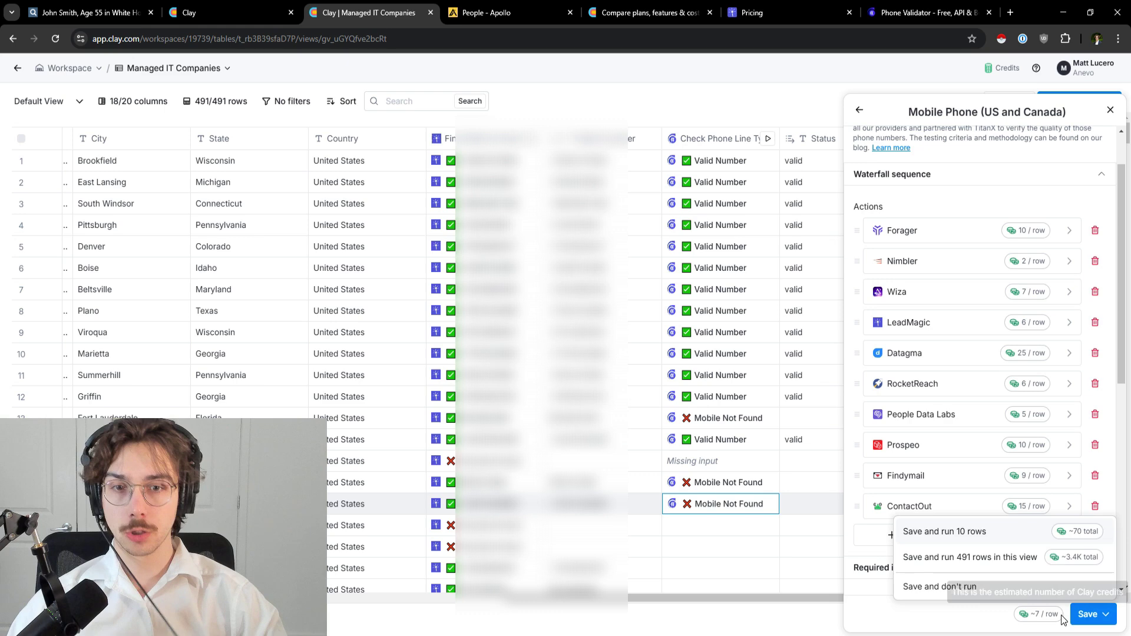
click(790, 609)
scroll(811, 600, right, 5)
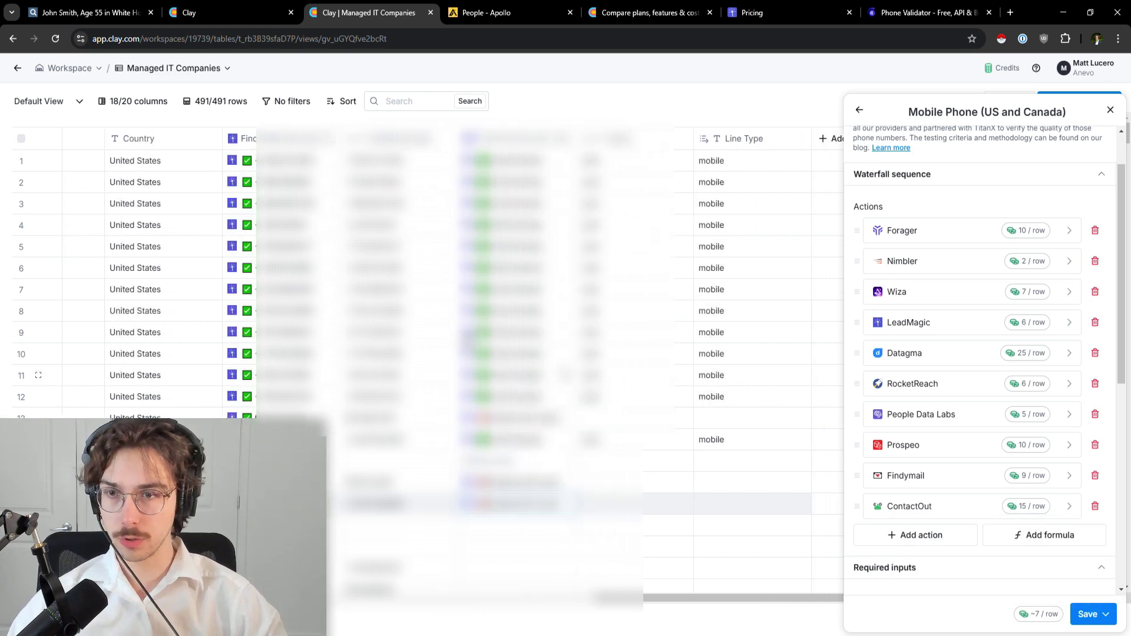
click(1089, 614)
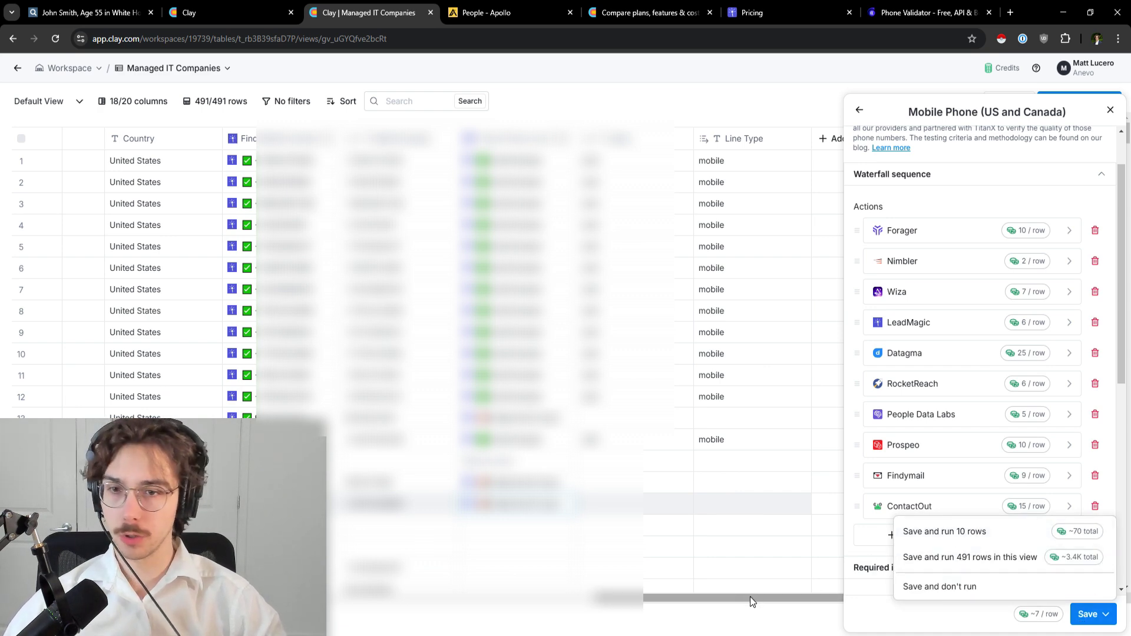
scroll(750, 597, left, 1)
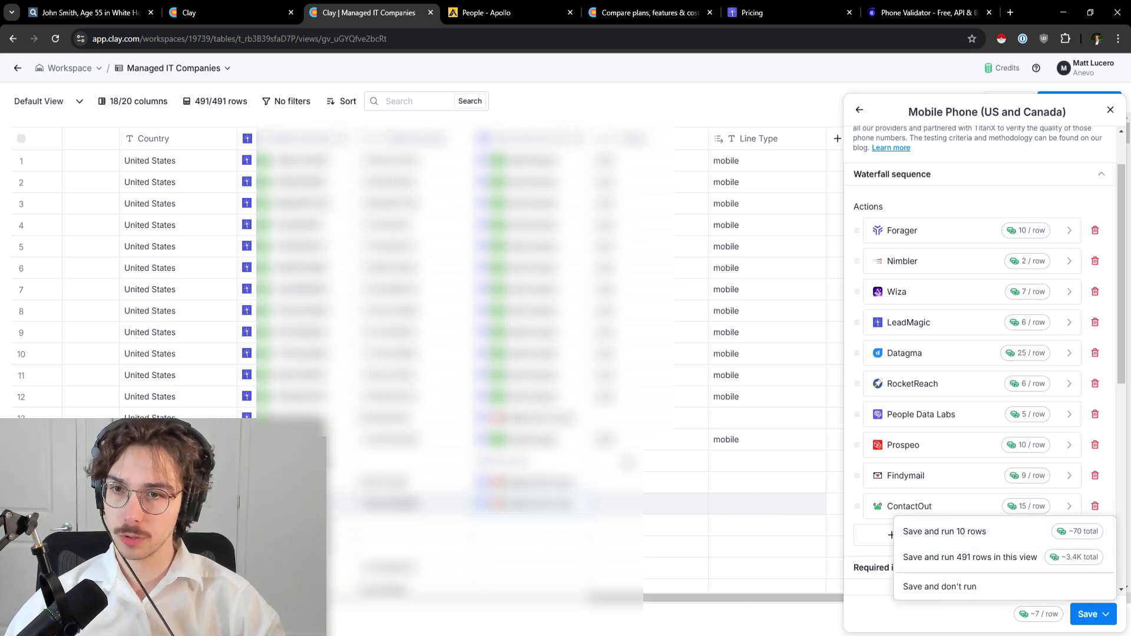
click(1110, 110)
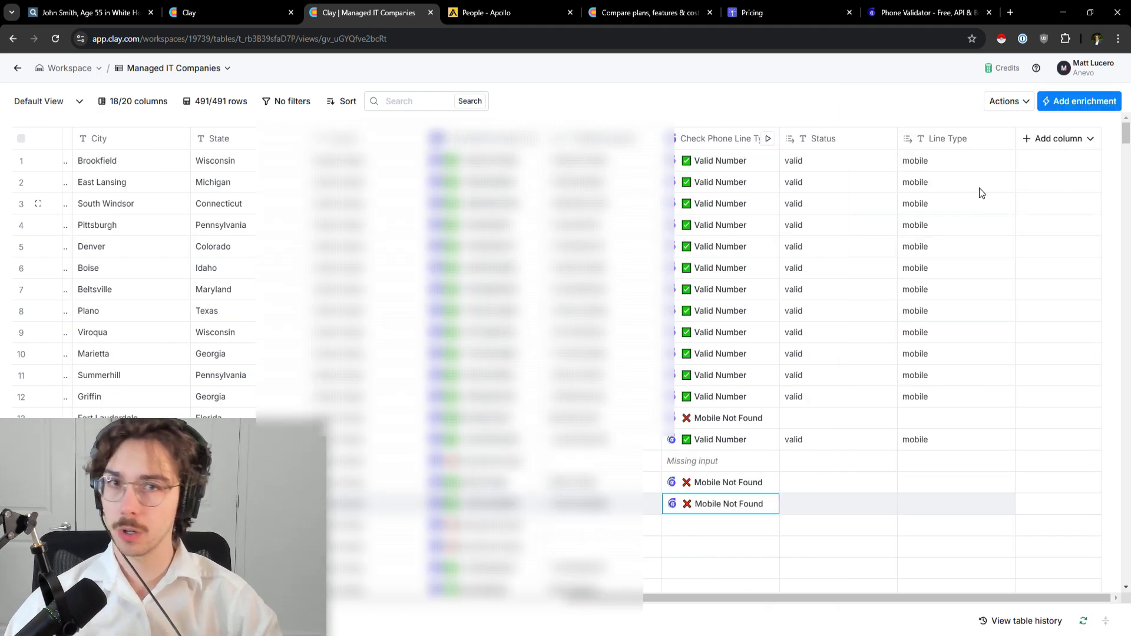
- Search the enrichments for "mobile phone", open the Mobile Phone (US and Canada) waterfall, and review its provider sequence
click(1057, 139)
click(1081, 103)
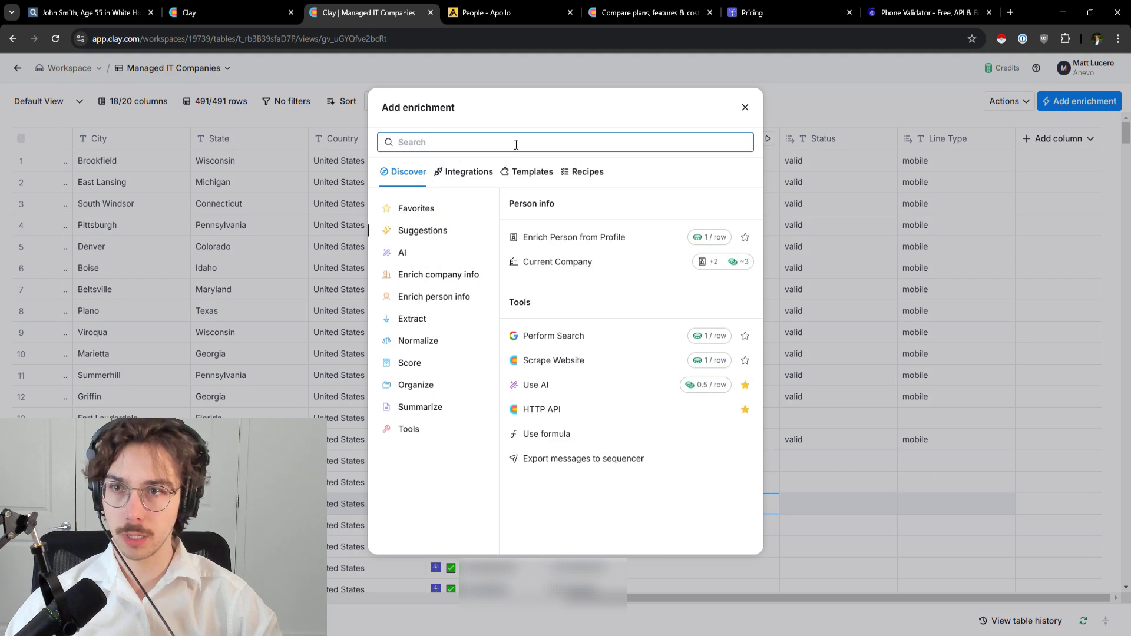
text(mobile phone)
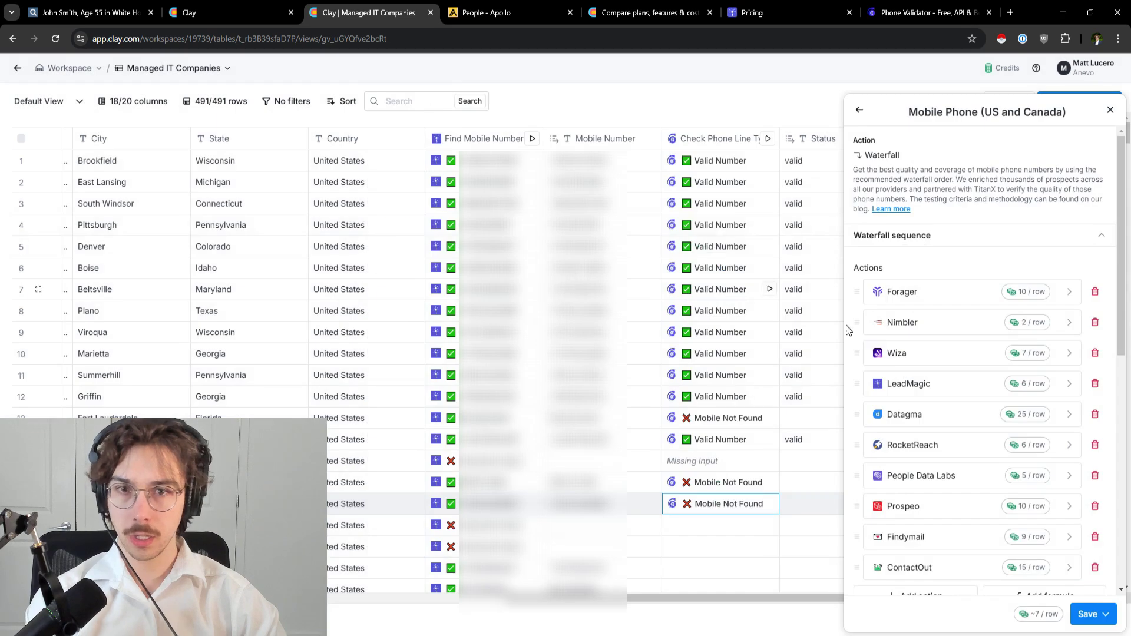
scroll(942, 468, down, 3)
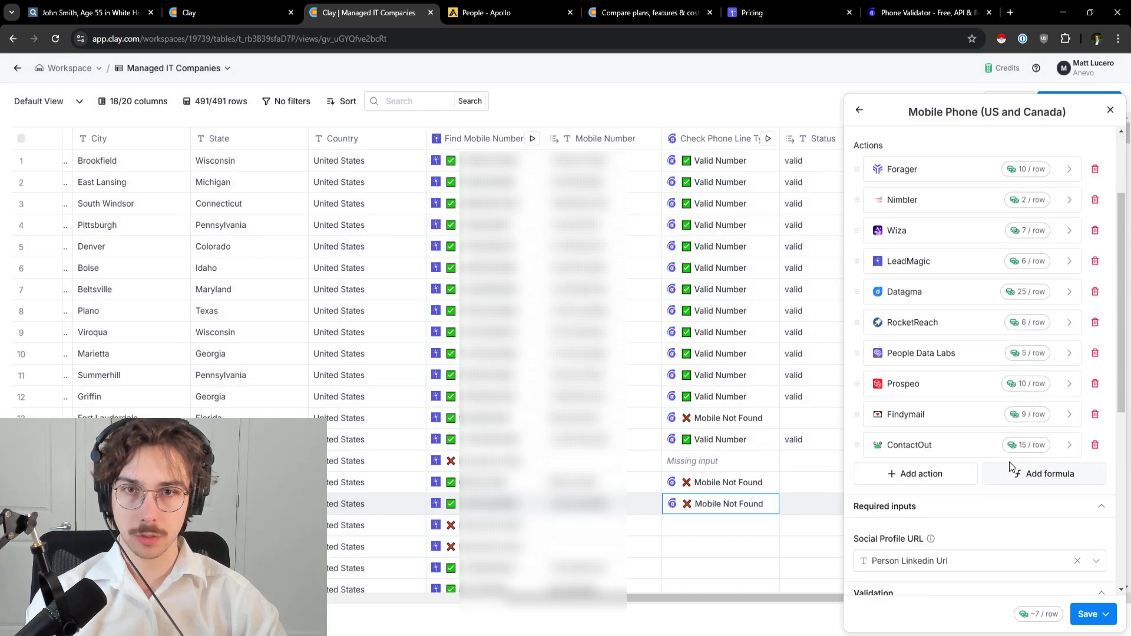
scroll(1007, 442, up, 3)
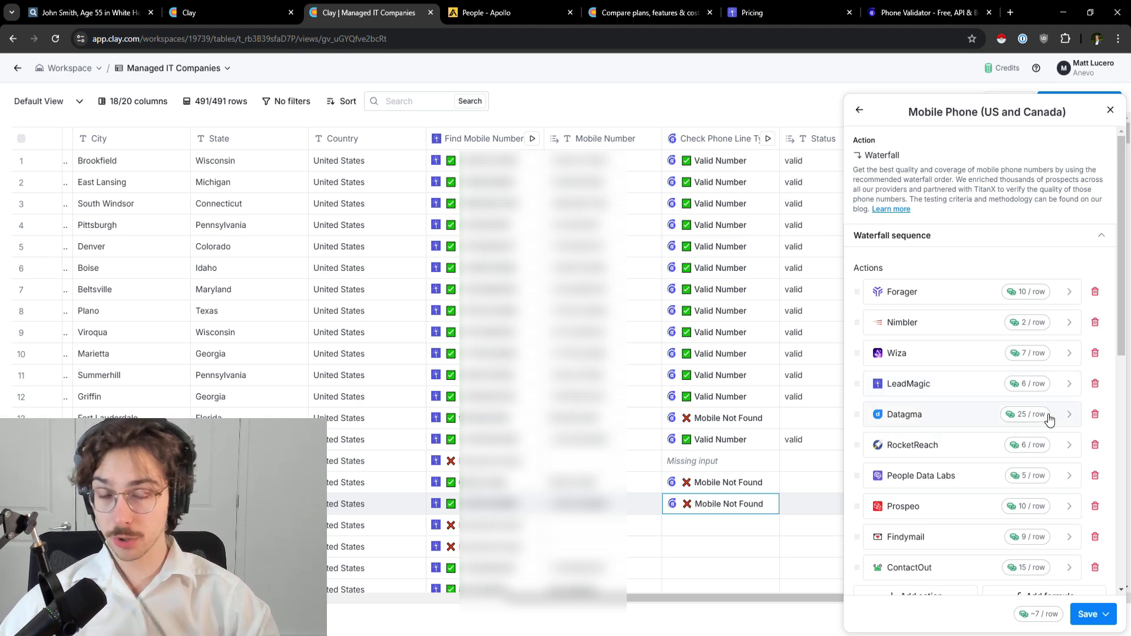
scroll(1050, 420, down, 1)
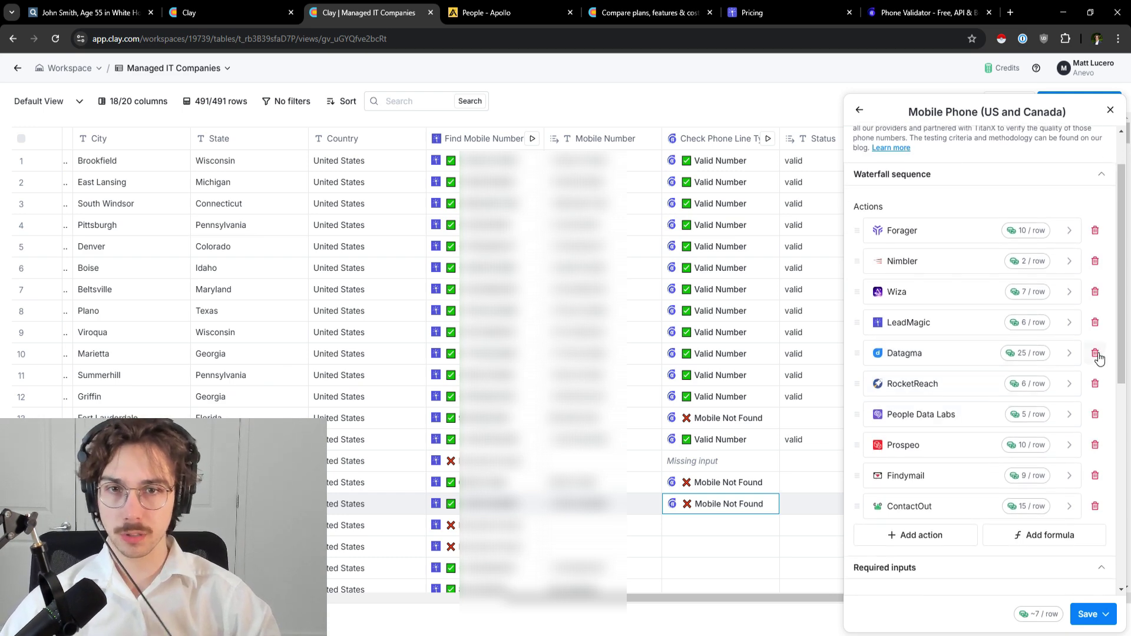
- Remove the Datagma, ContactOut and Nimbler actions from the waterfall sequence
click(1095, 353)
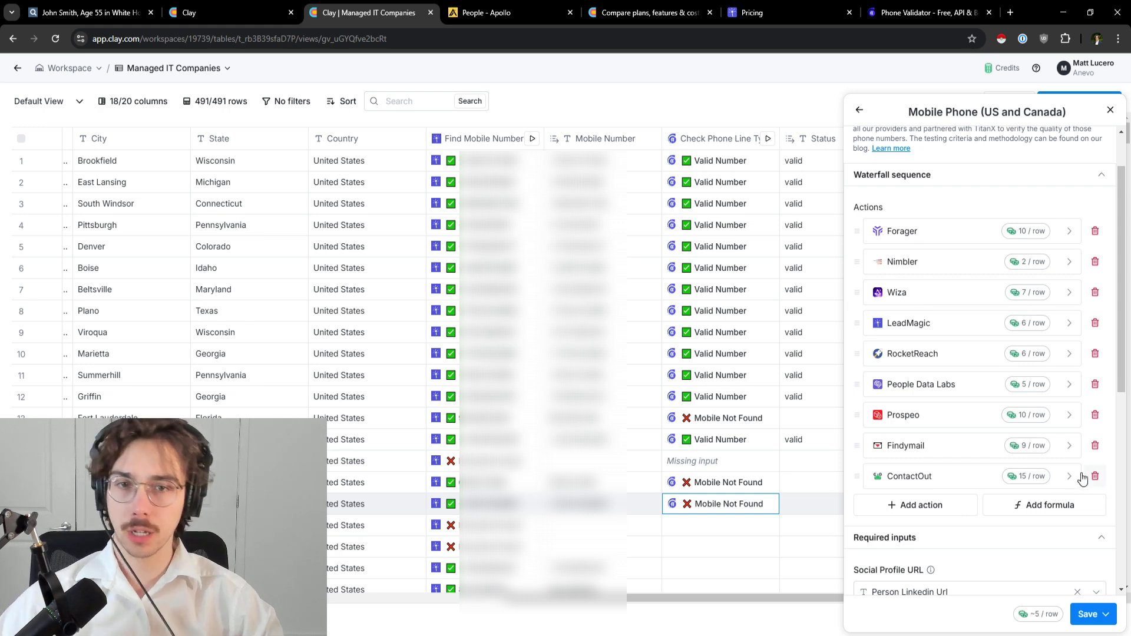
drag(862, 454, 1081, 505)
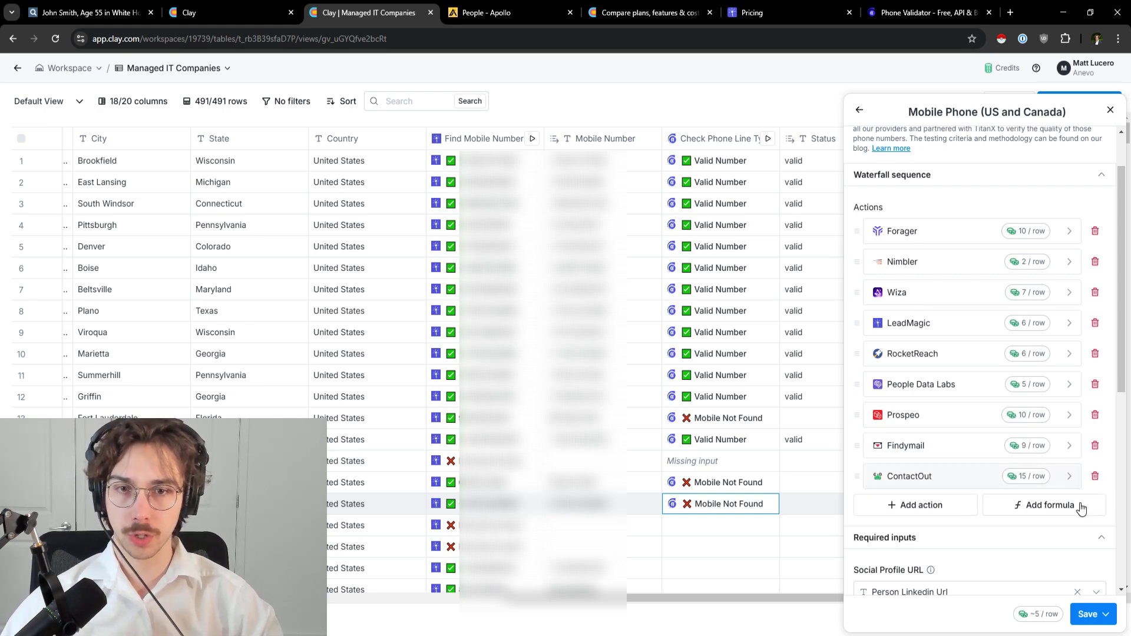
click(1095, 476)
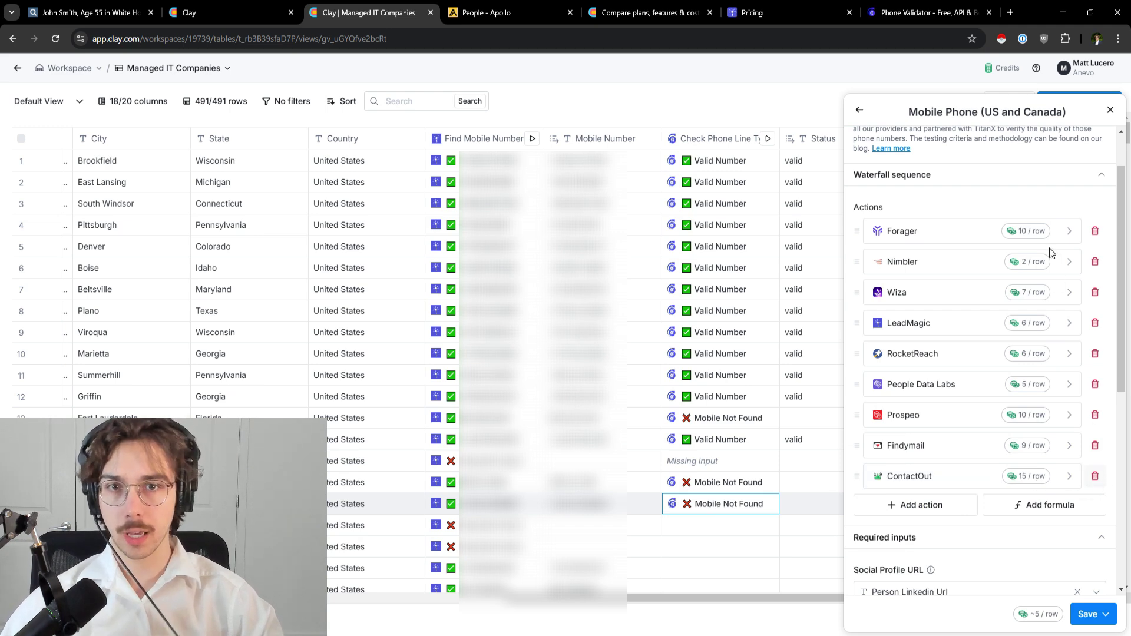
click(1095, 264)
- Save the Mobile Phone (US and Canada) waterfall and run it on 10 rows
scroll(754, 592, right, 5)
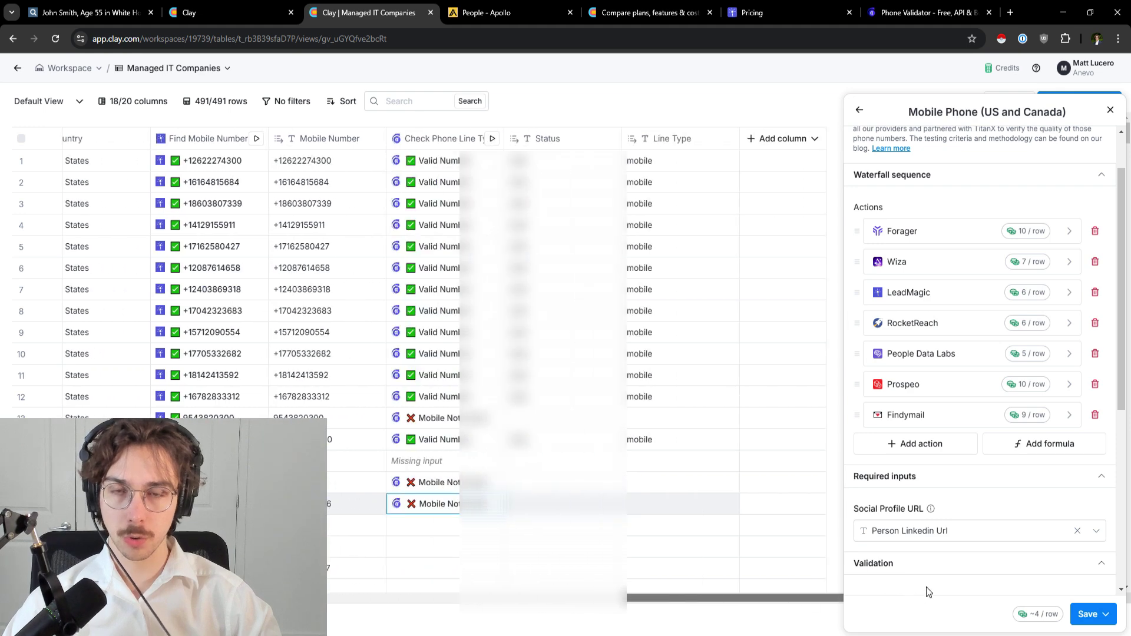
click(1091, 621)
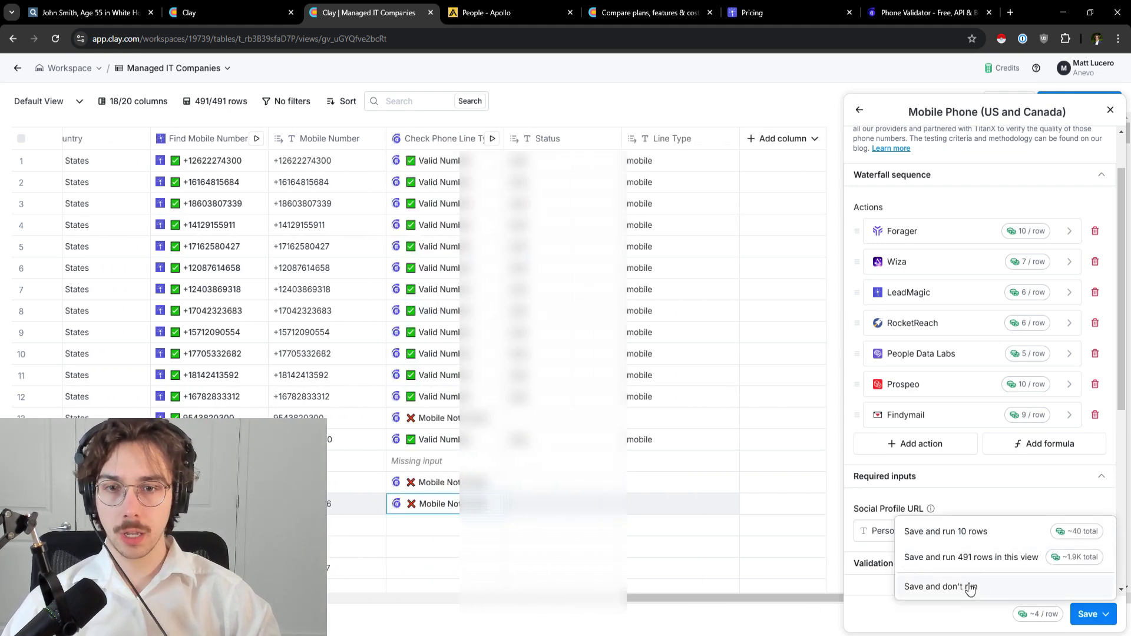
click(964, 533)
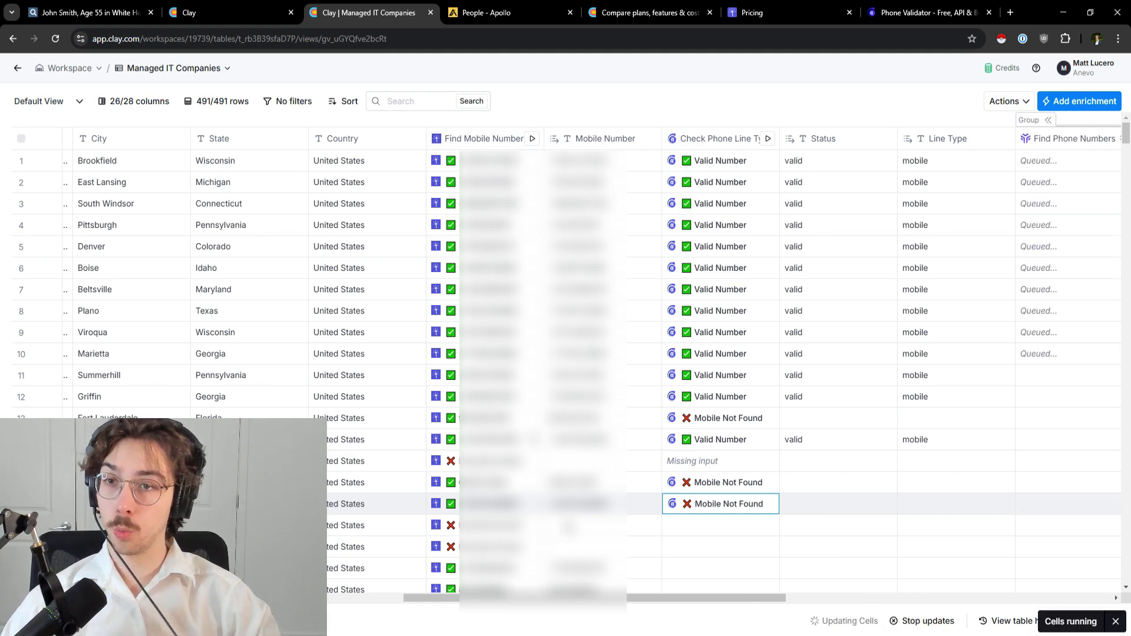
- Review the waterfall results for the first 10 rows across the provider columns and the final mobile phone column
drag(636, 599, 571, 600)
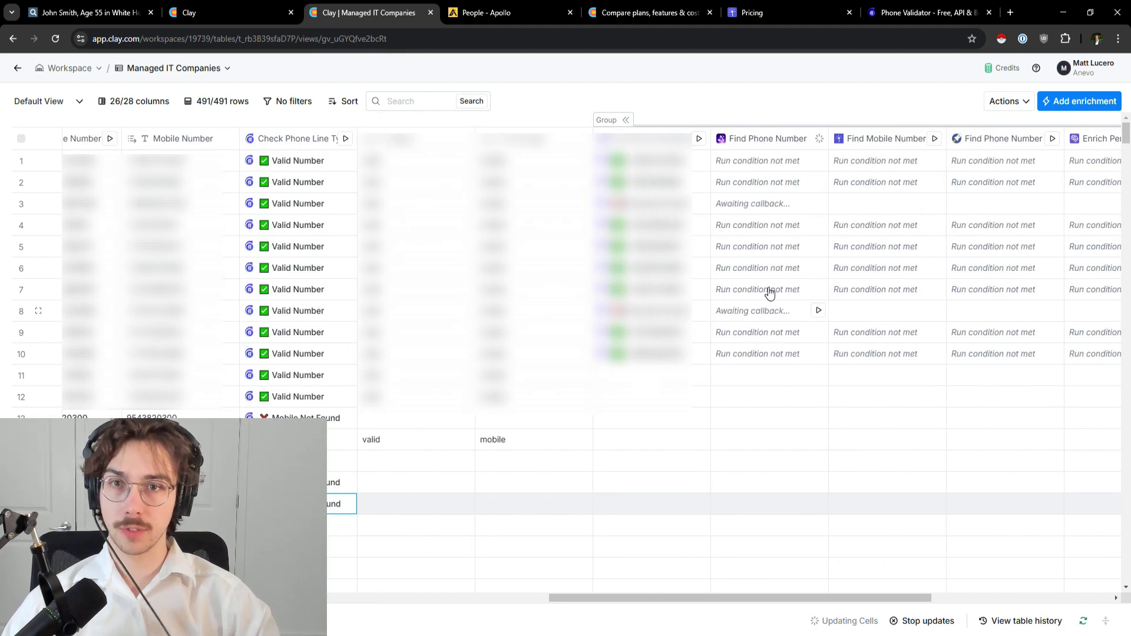
drag(758, 597, 789, 596)
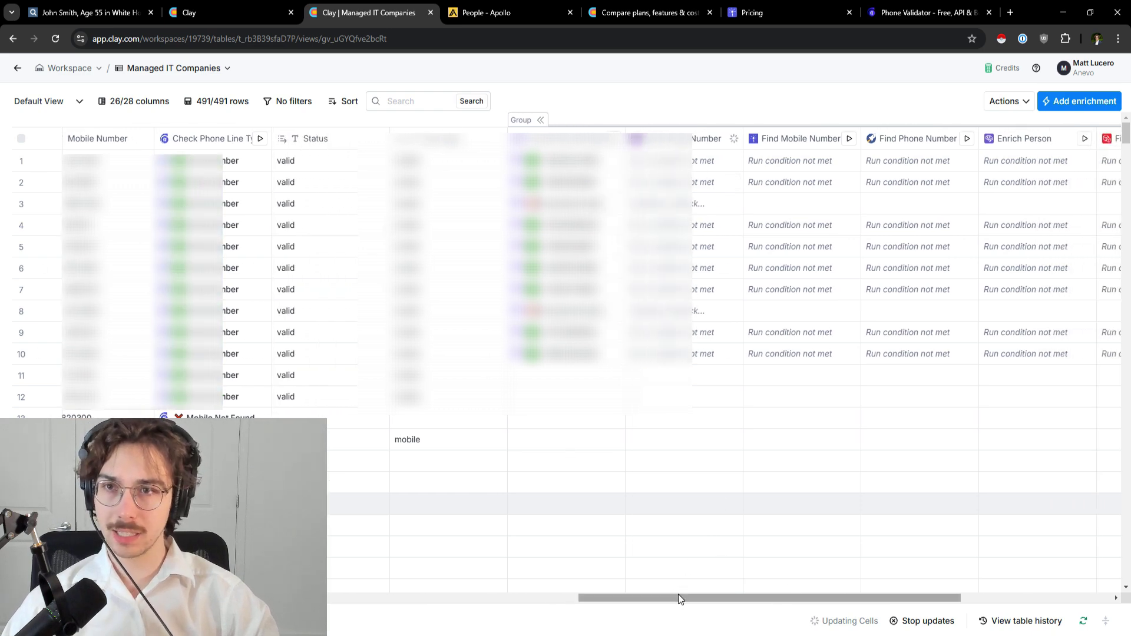
drag(679, 599, 600, 599)
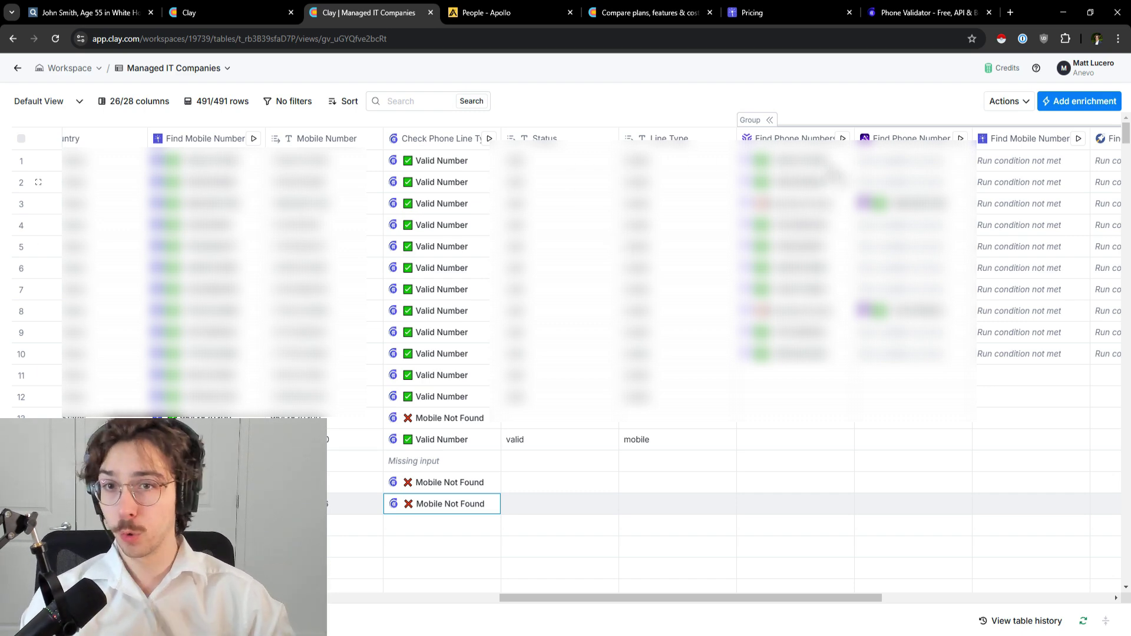
scroll(755, 601, left, 5)
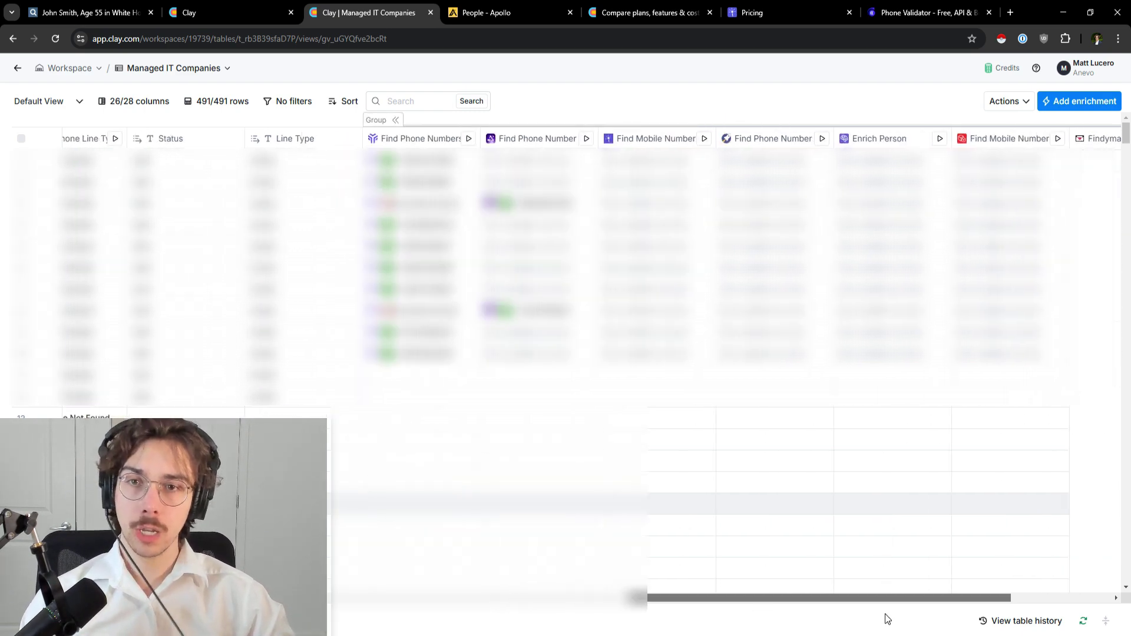
scroll(839, 622, right, 10)
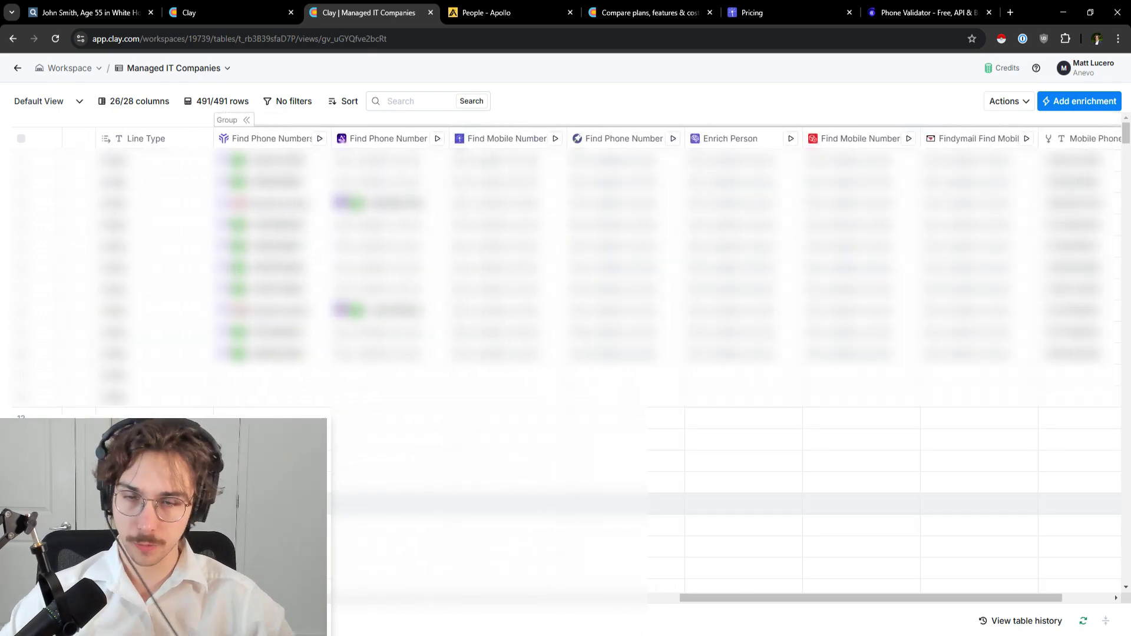
- Search the enrichments for "waterfall" and open the Mobile Phone (US and Canada) waterfall
scroll(683, 602, left, 5)
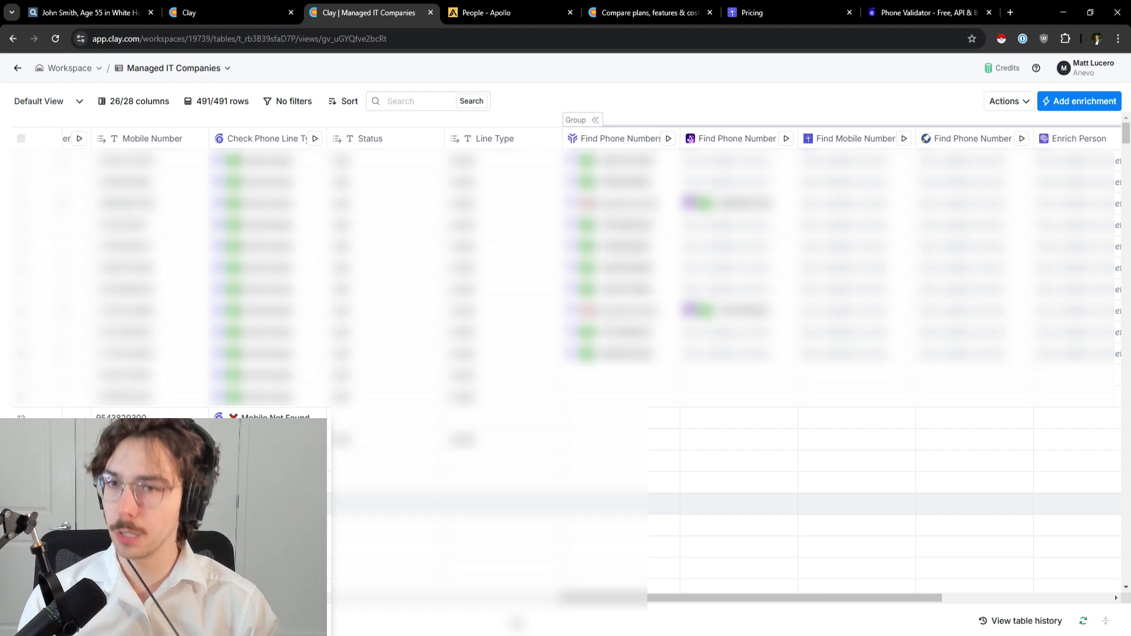
drag(672, 597, 584, 607)
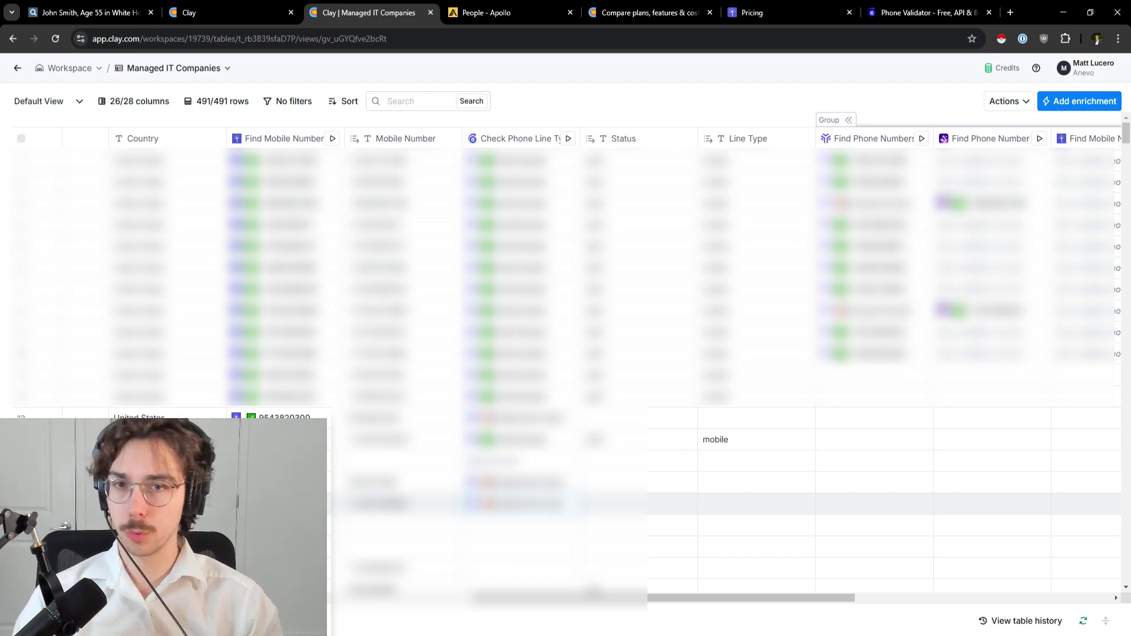
scroll(899, 528, right, 10)
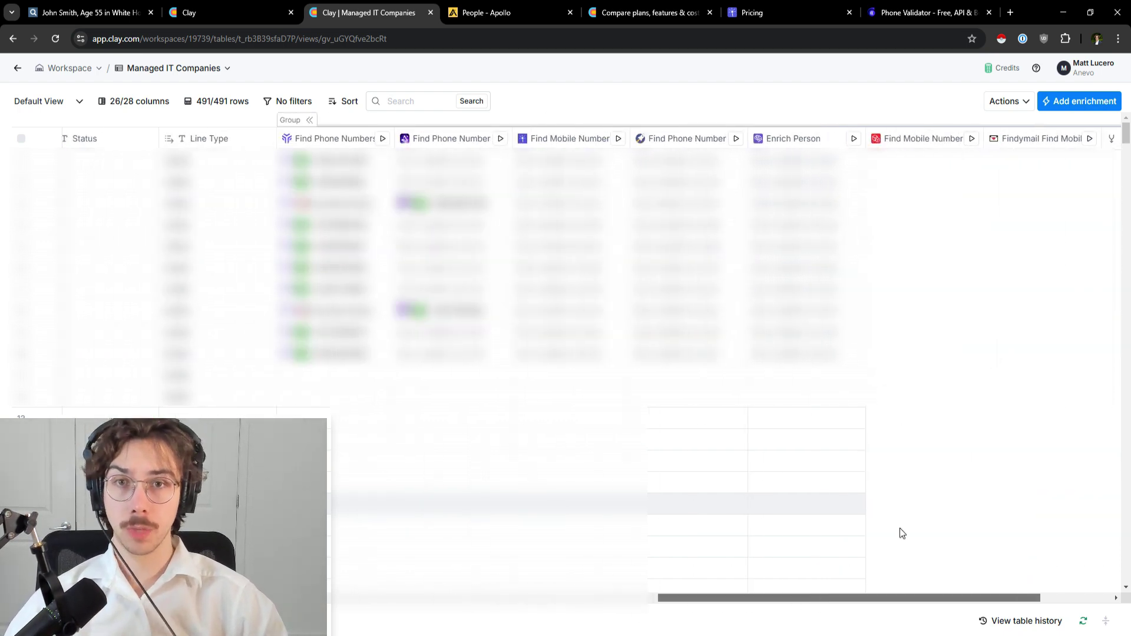
click(1047, 109)
text(waterf)
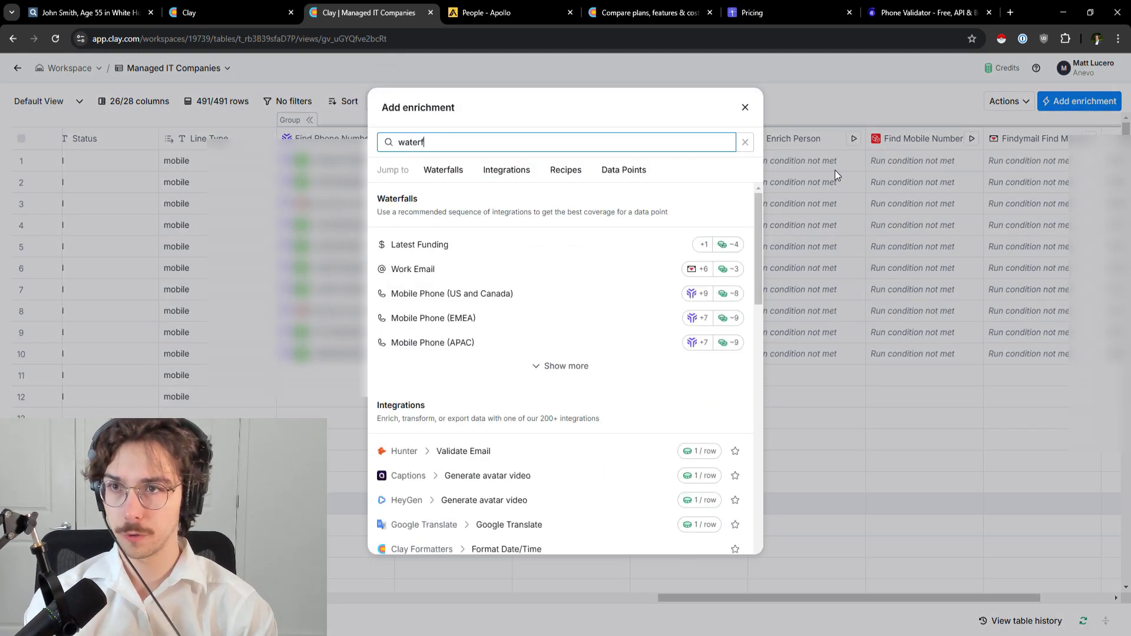
text(all)
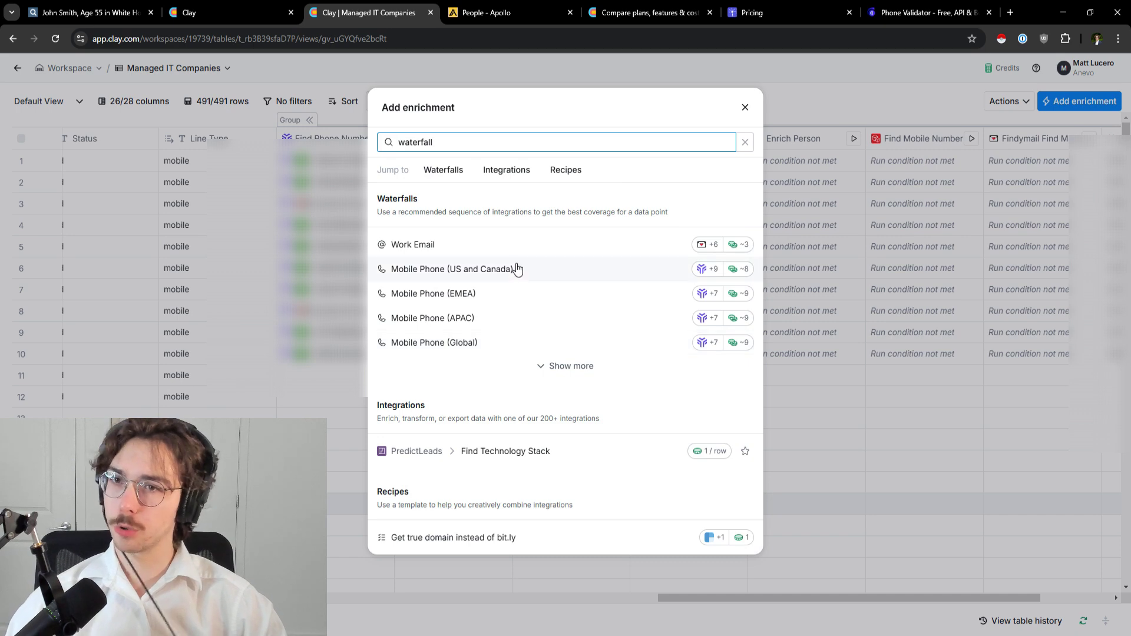
click(517, 269)
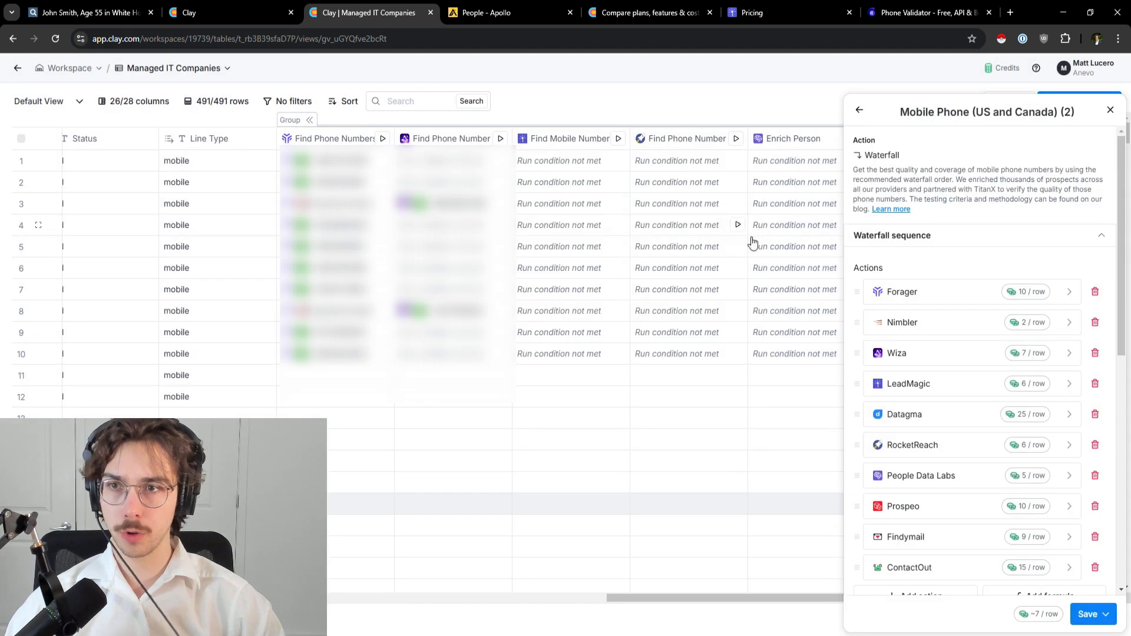
- Review the waterfall's provider actions, per-row credit costs and required profile URL input, and close the setup without saving
scroll(909, 519, down, 3)
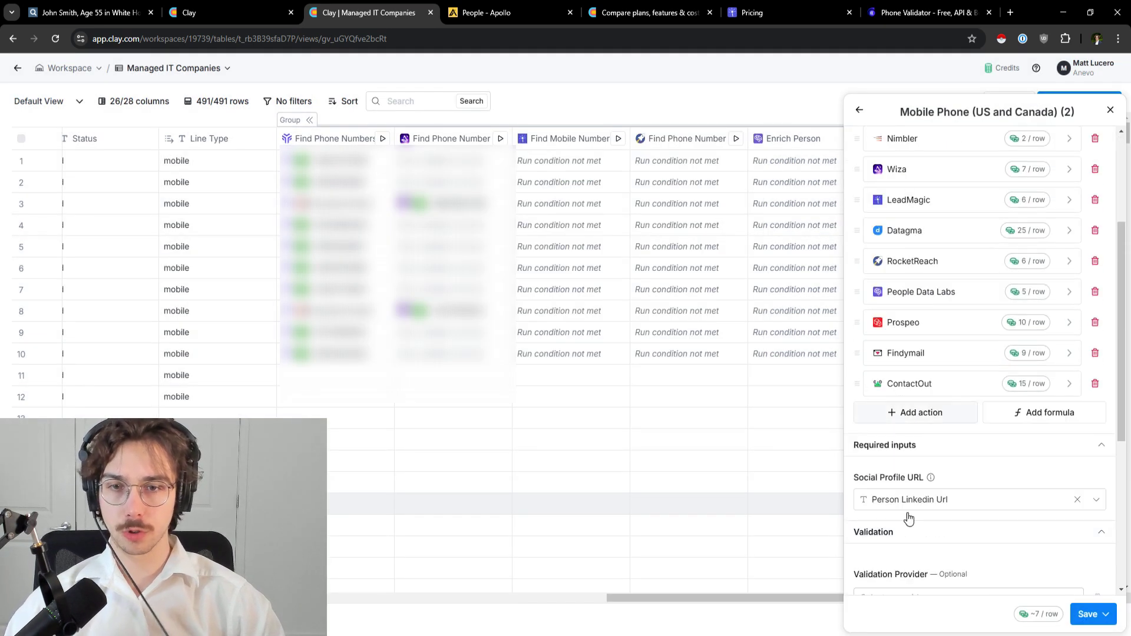
scroll(926, 399, up, 3)
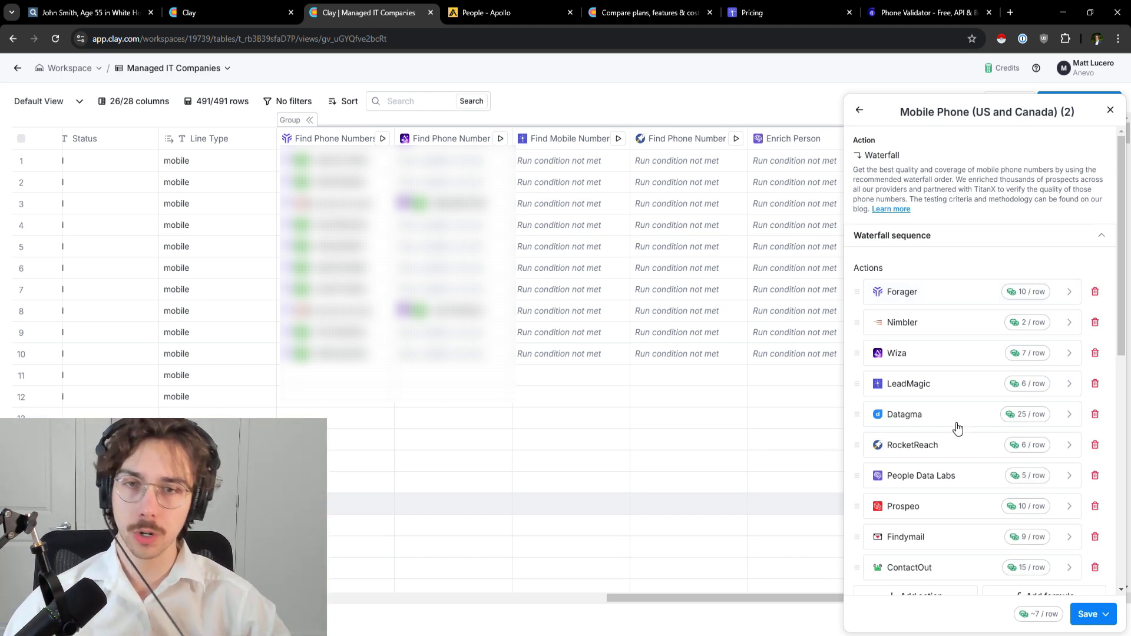
scroll(955, 368, down, 1)
scroll(955, 368, down, 1)
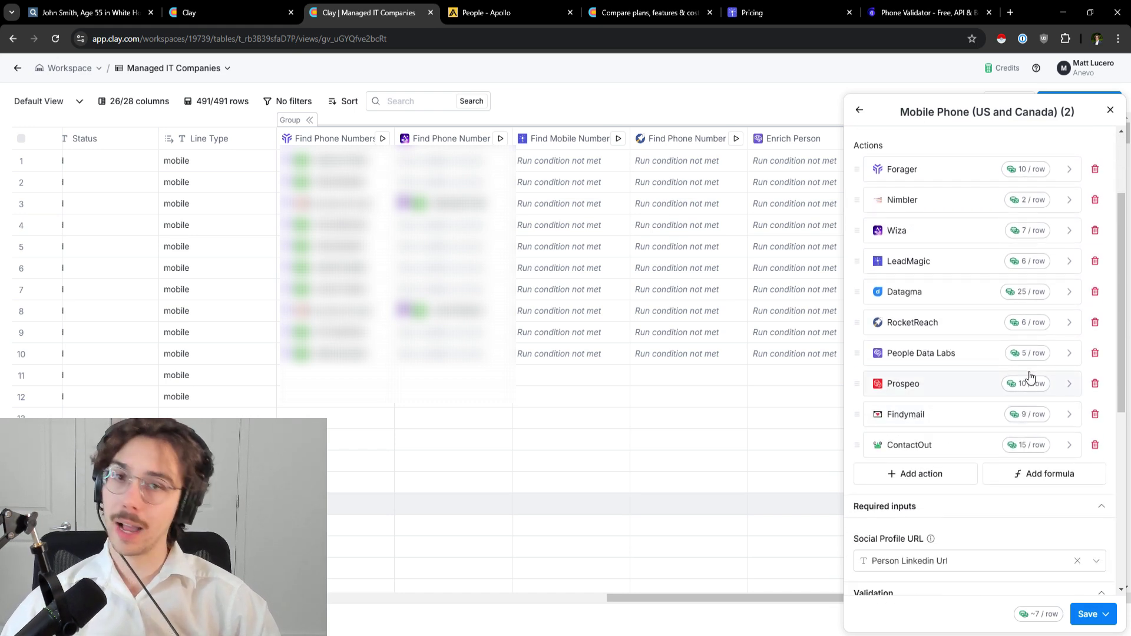
click(1109, 112)
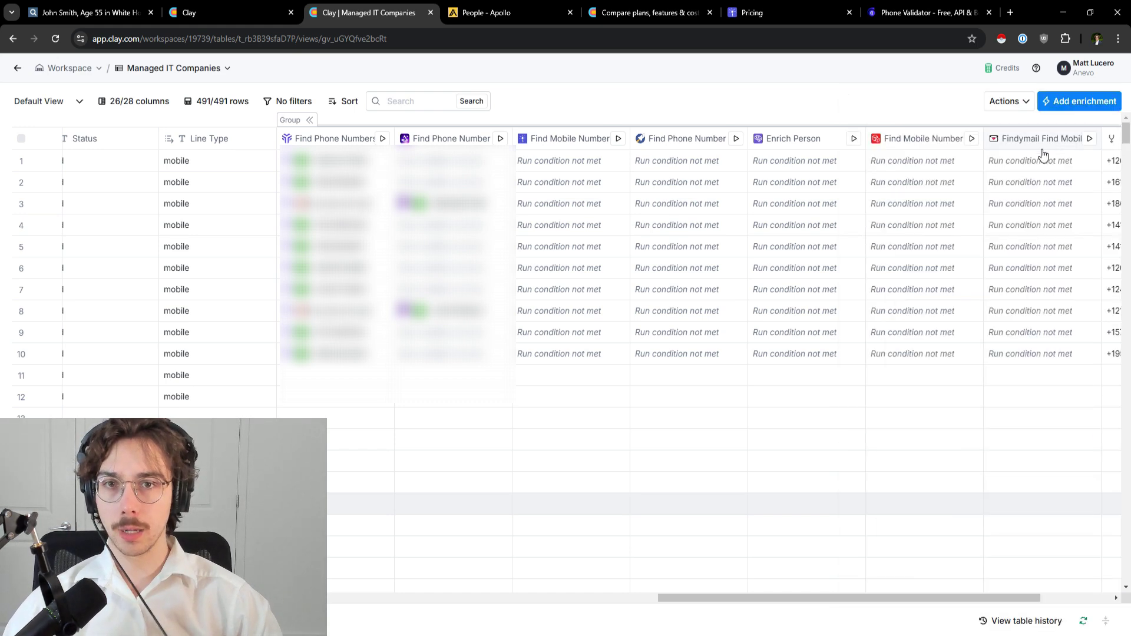
- Search the enrichments for "clear" to locate the ClearoutPhone line type and status check, and close the search
drag(700, 601, 936, 554)
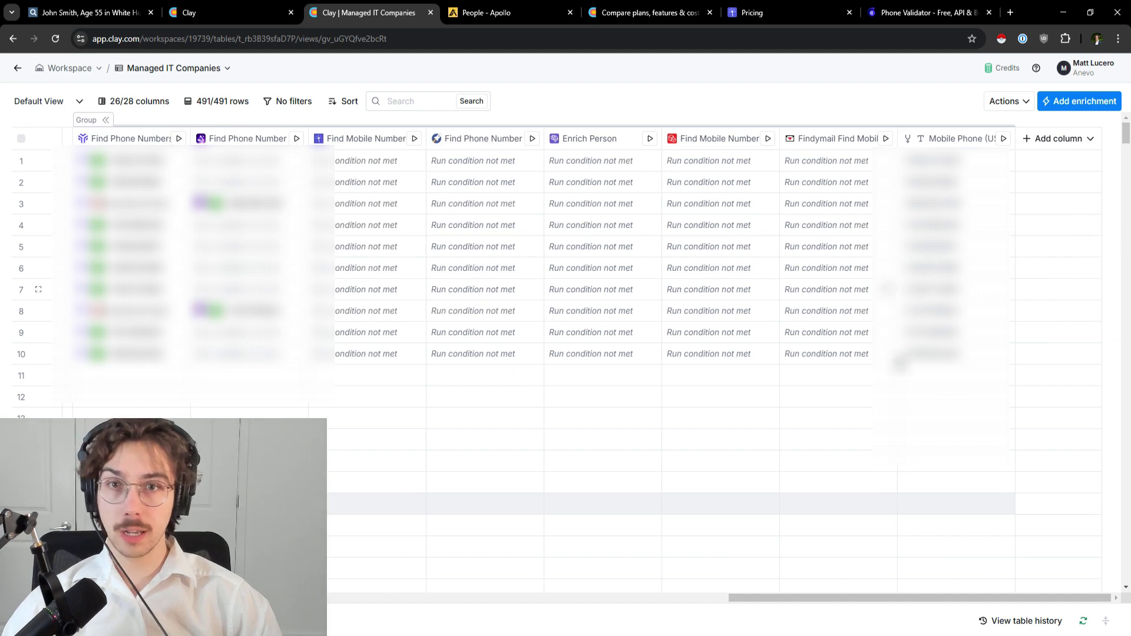
click(1061, 140)
click(1040, 165)
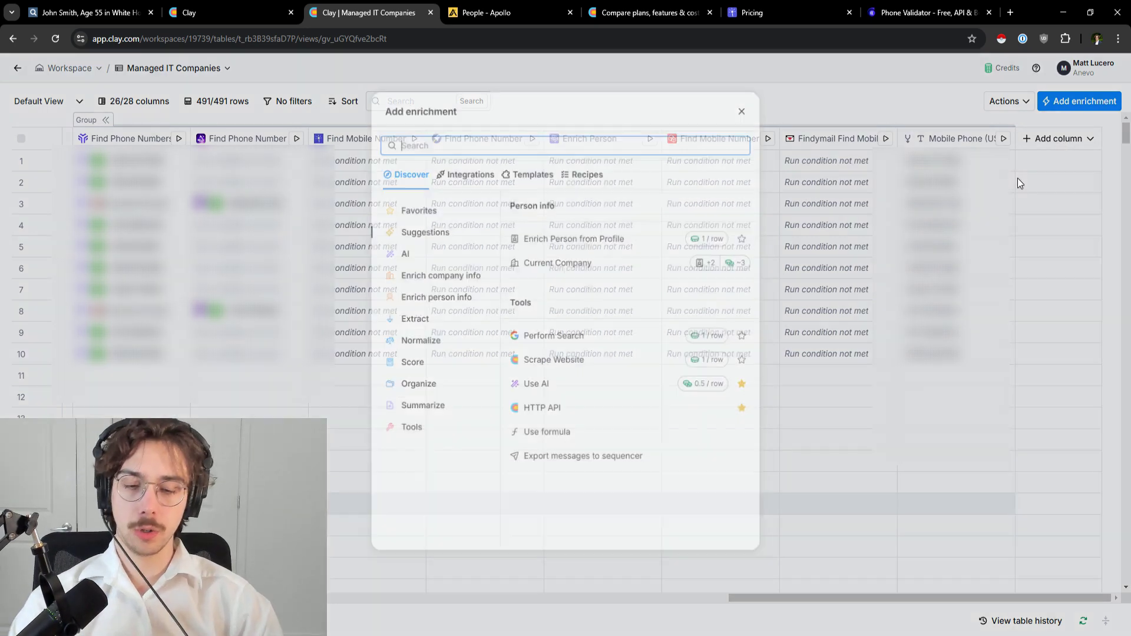
text(clear)
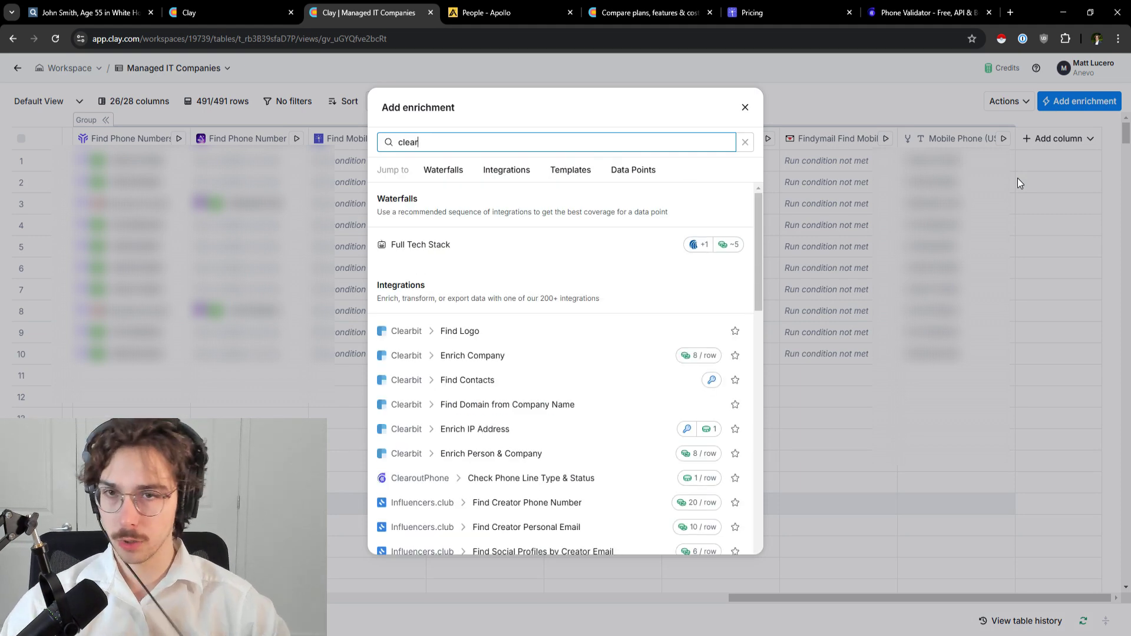
click(1016, 178)
drag(819, 598, 938, 523)
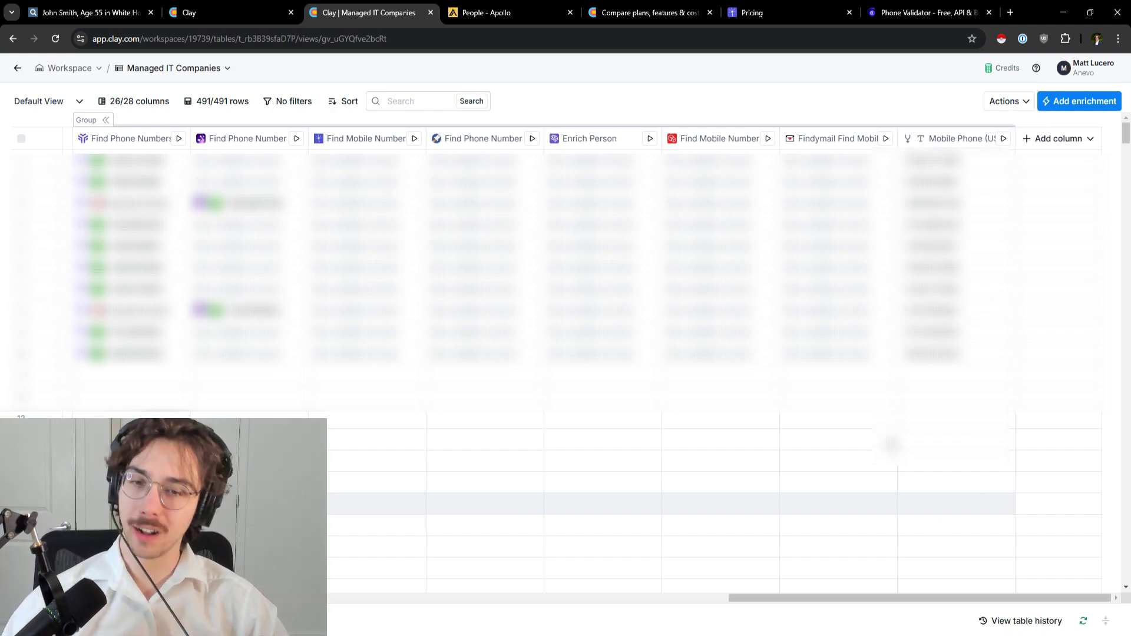
drag(782, 598, 931, 589)
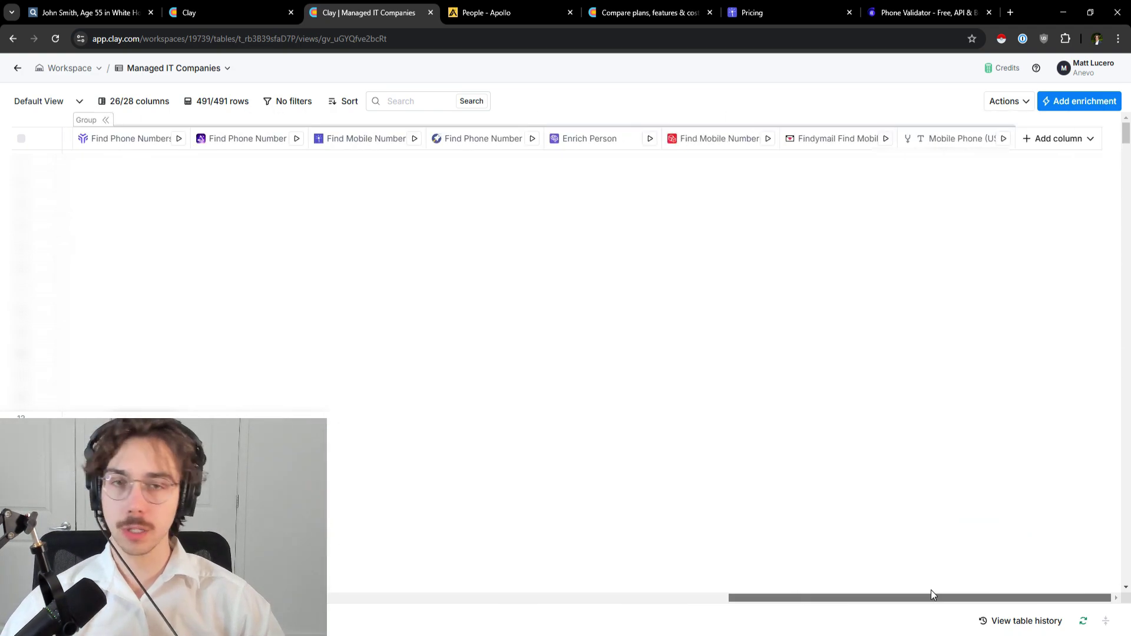